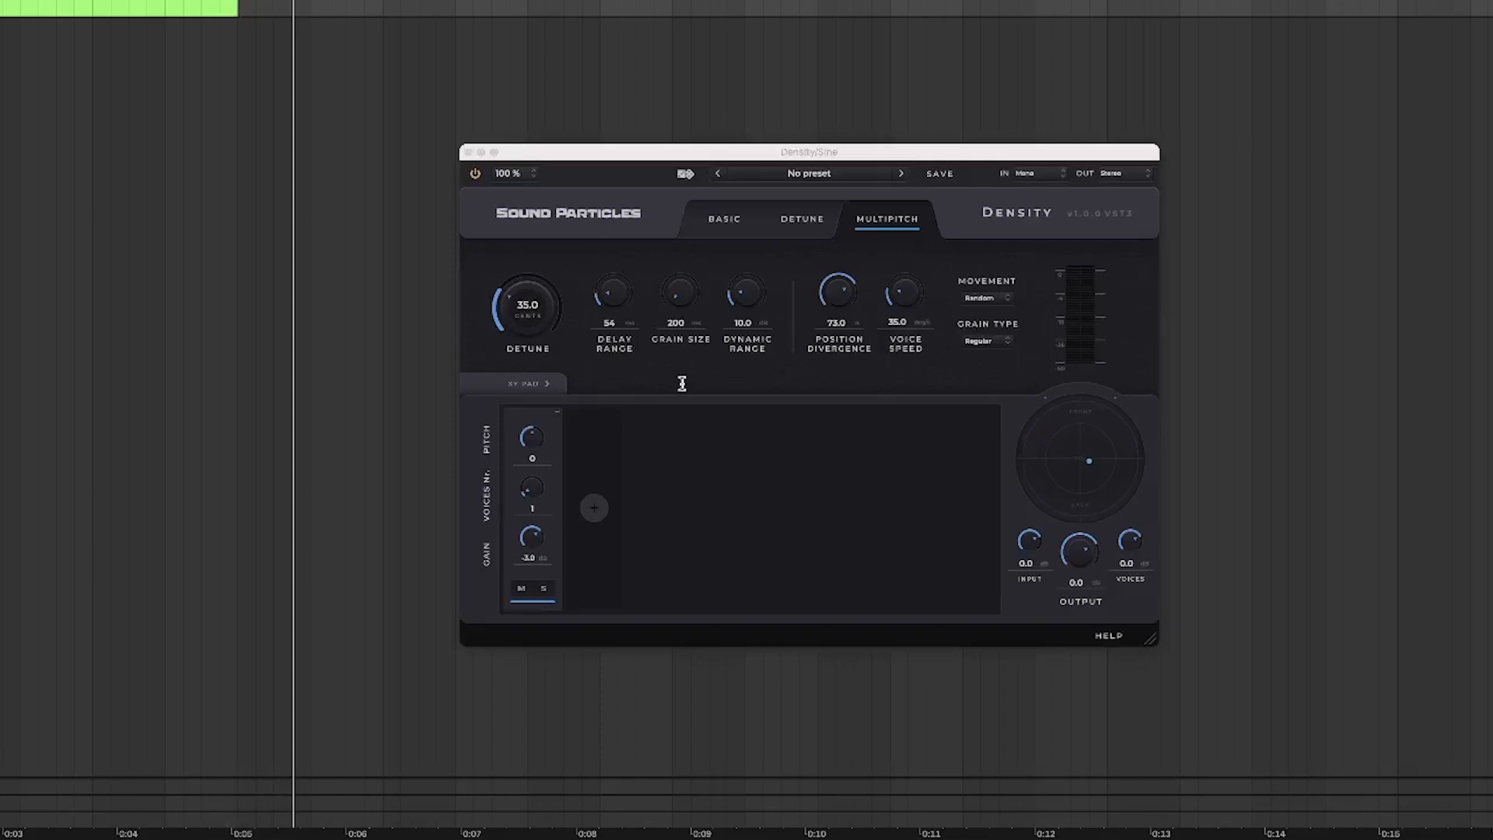
left_click(727, 218)
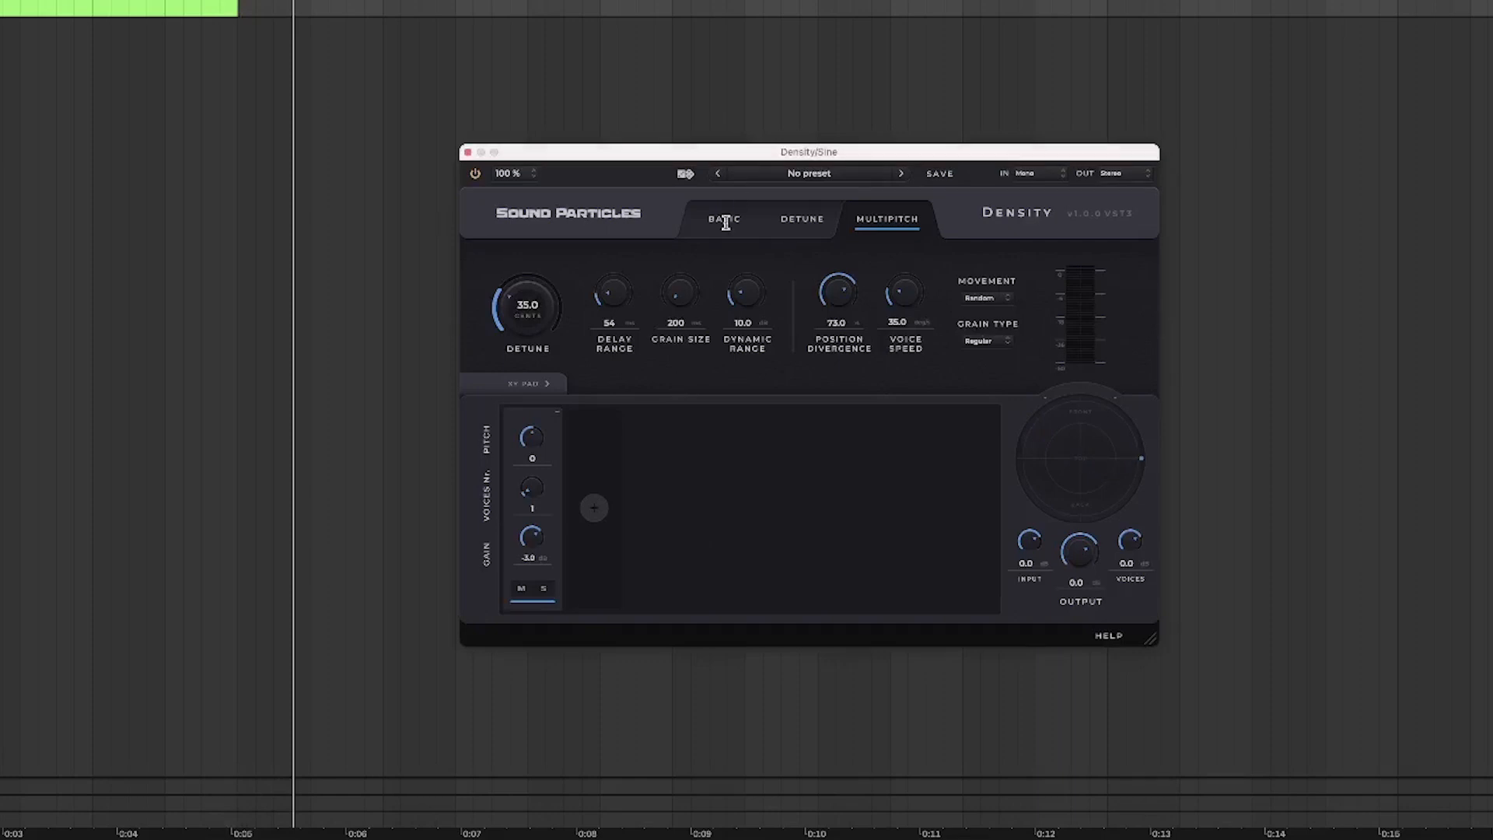
left_click(805, 224)
left_click(870, 227)
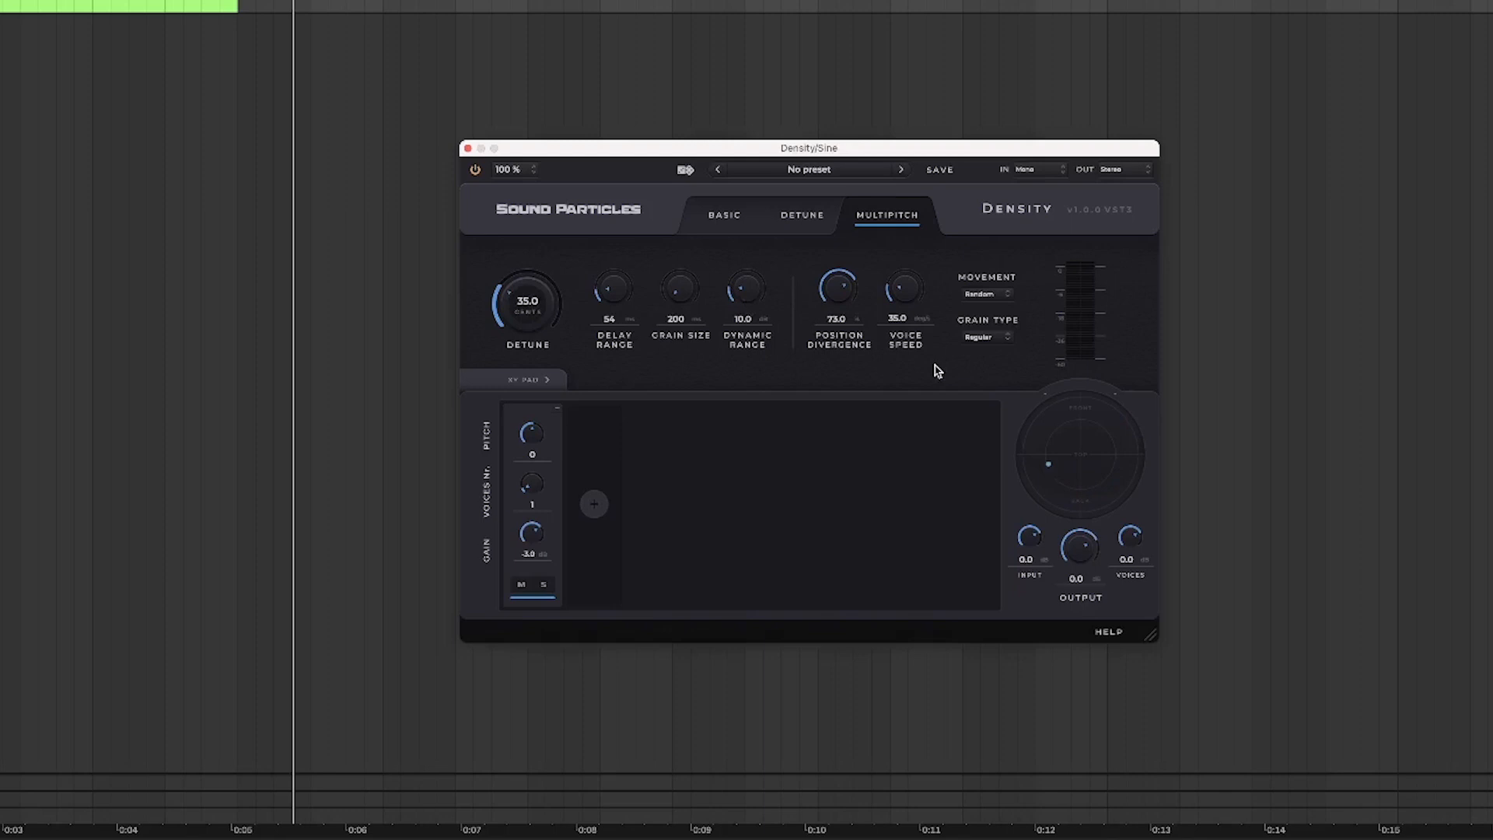
left_click(1008, 295)
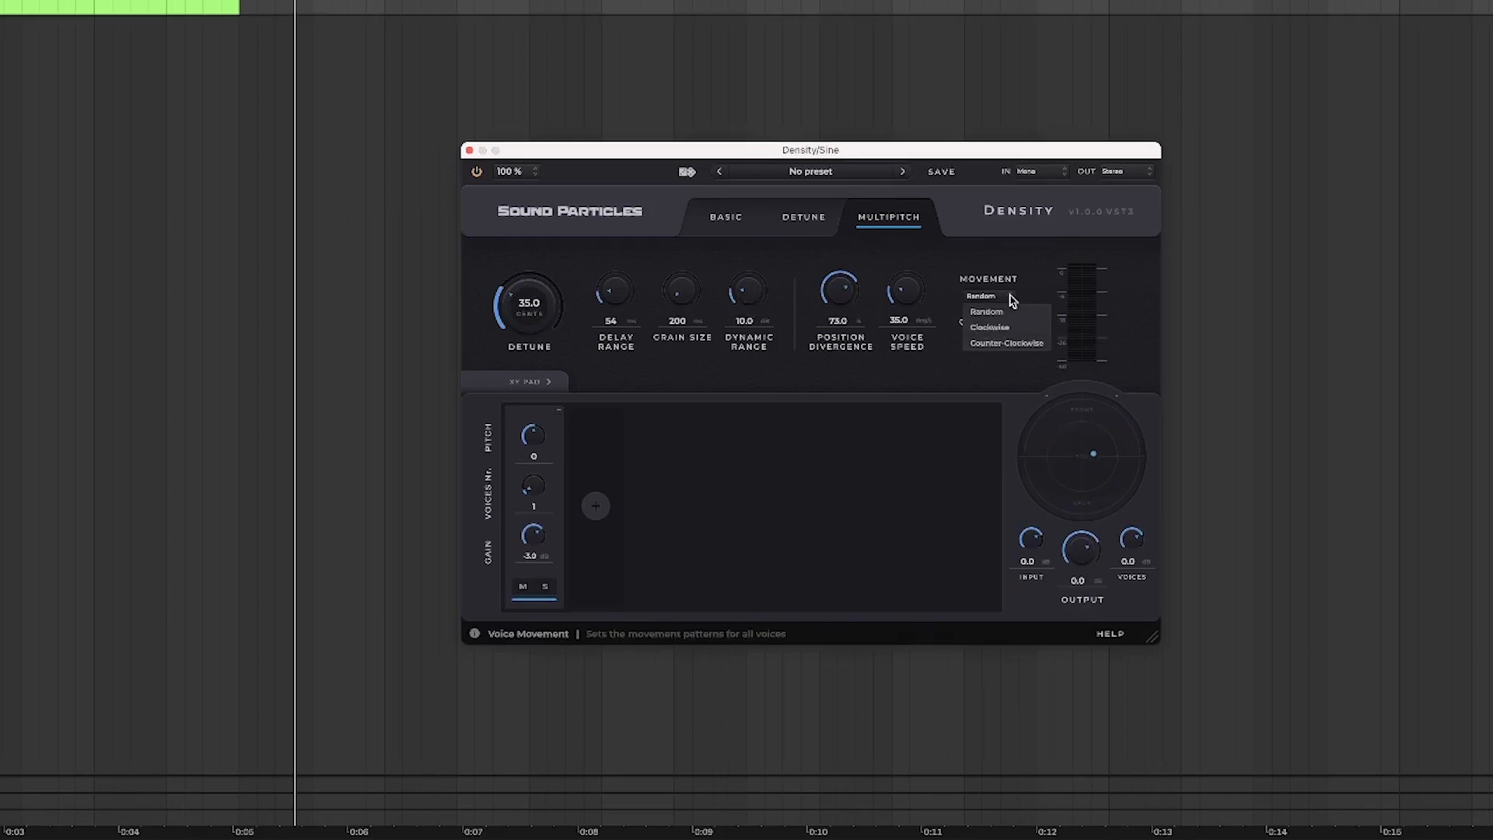
left_click(962, 267)
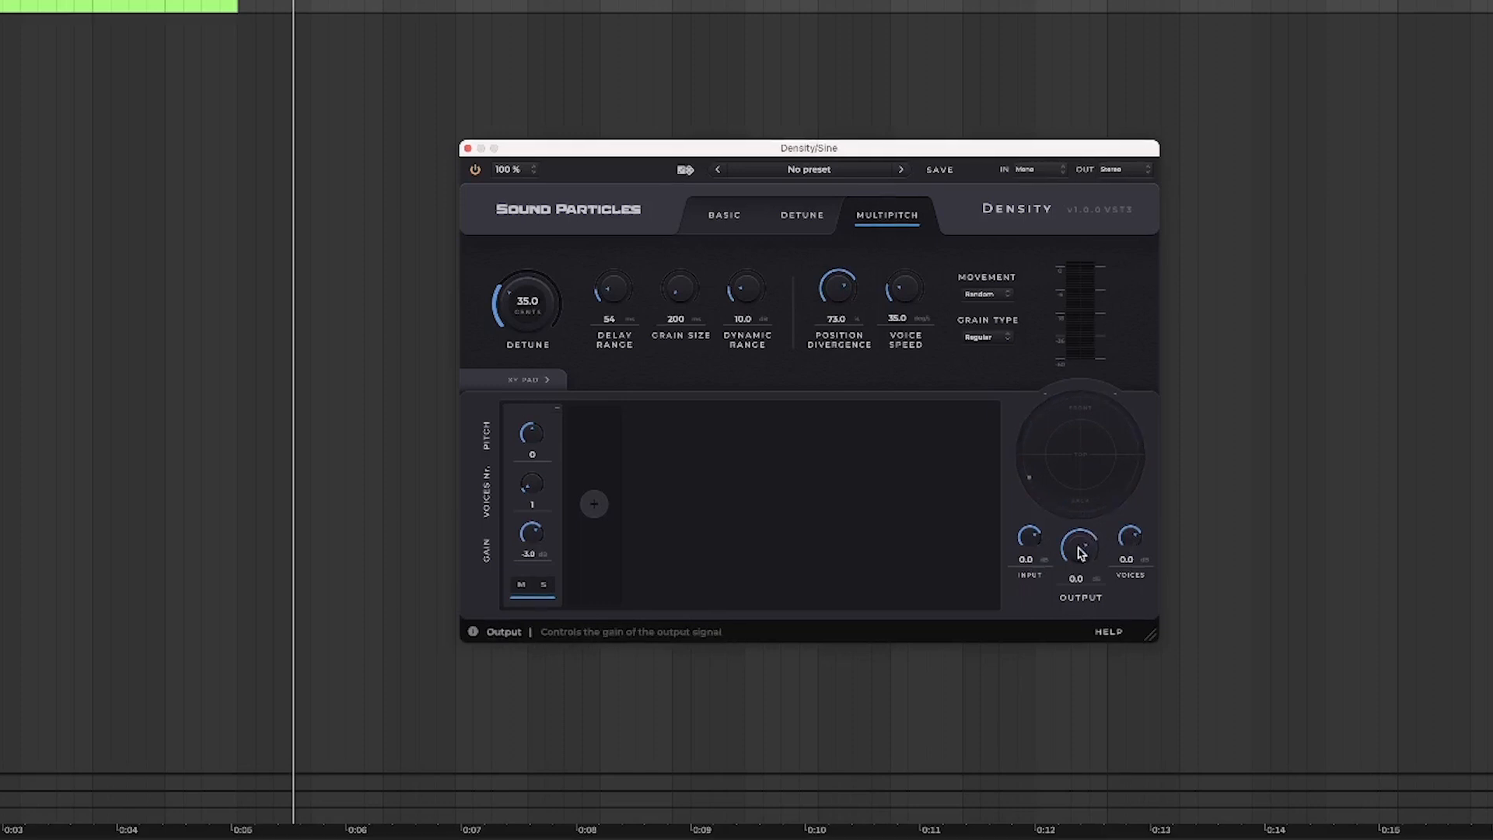
Add three note slots beside the first one and remove them again.
left_click(593, 504)
left_click(656, 504)
left_click(718, 503)
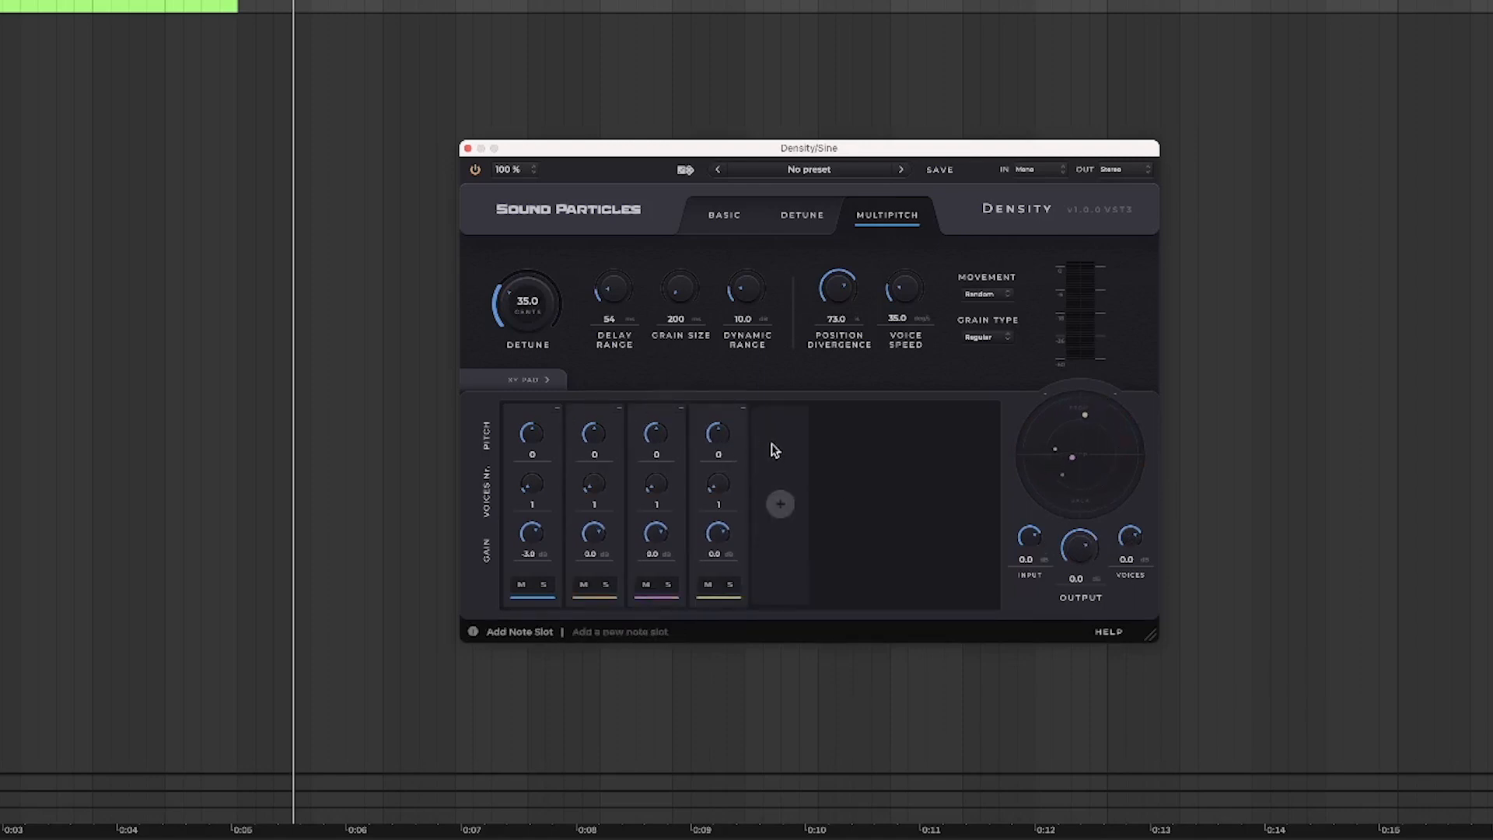
left_click(744, 409)
left_click(681, 408)
left_click(620, 408)
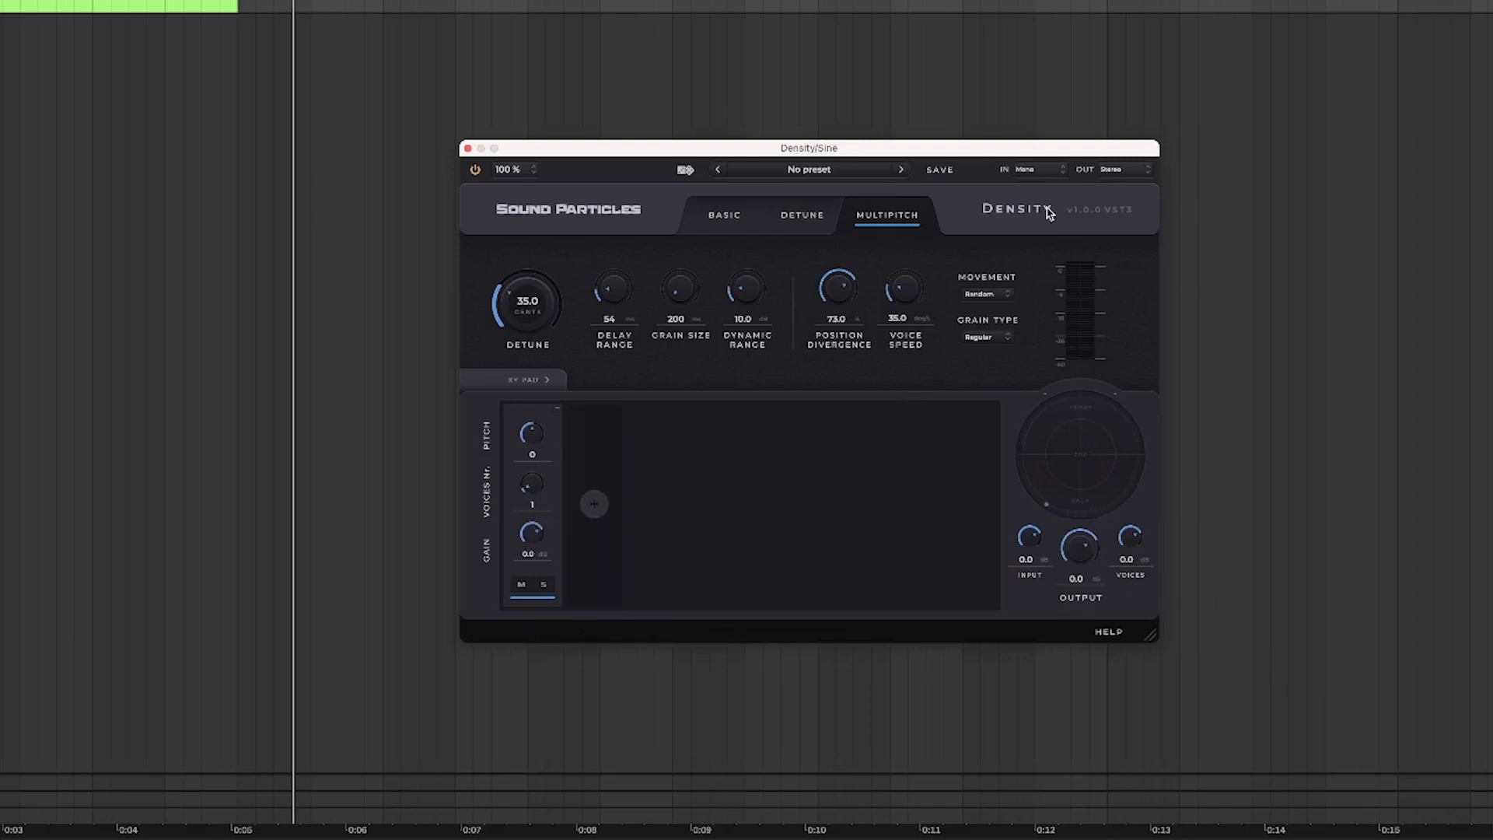
Set Density's output format to Binaural and its input gain to -3 dB.
left_click(1131, 176)
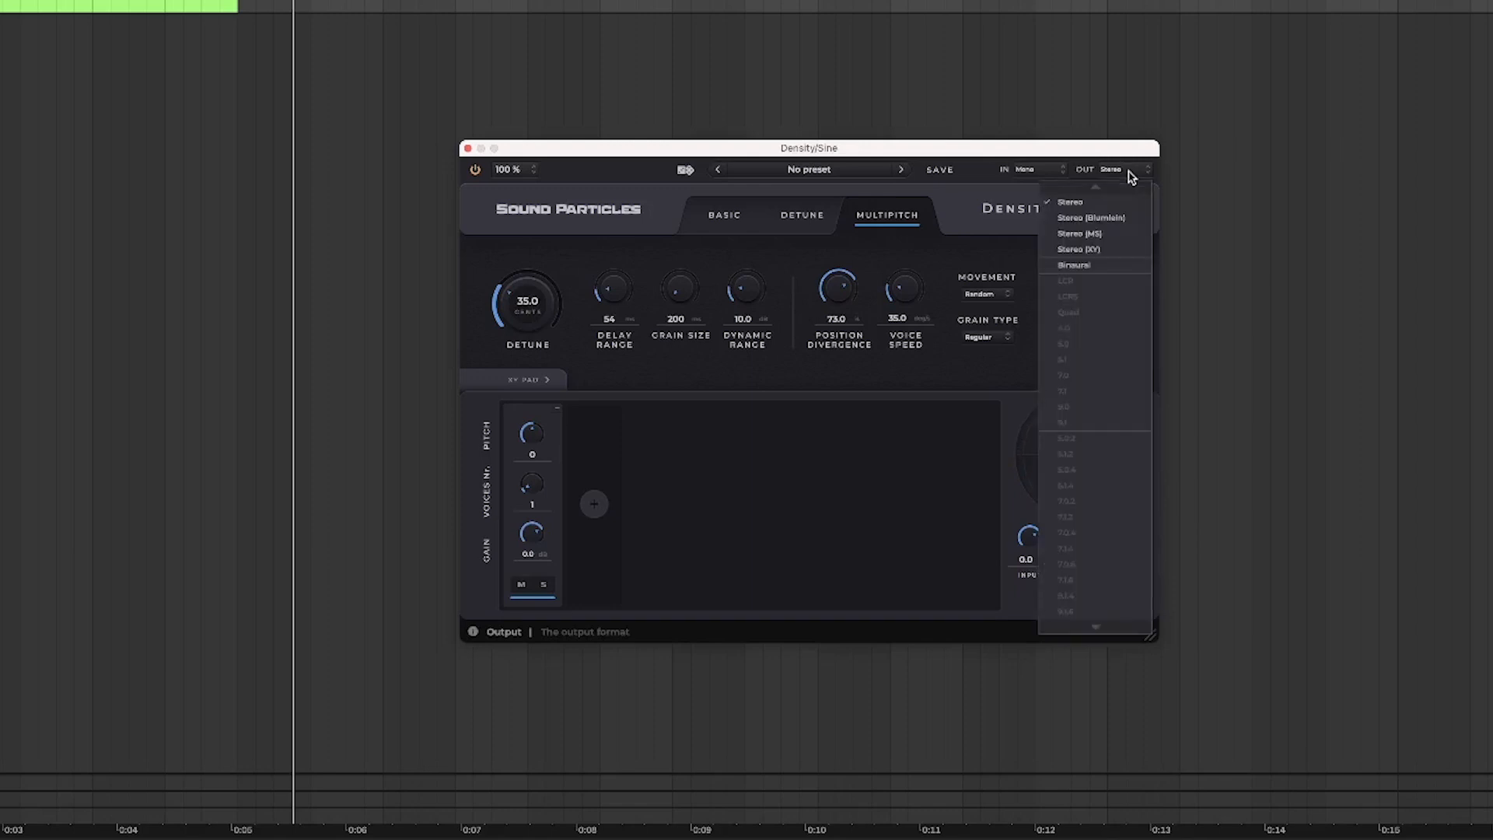
left_click(1079, 266)
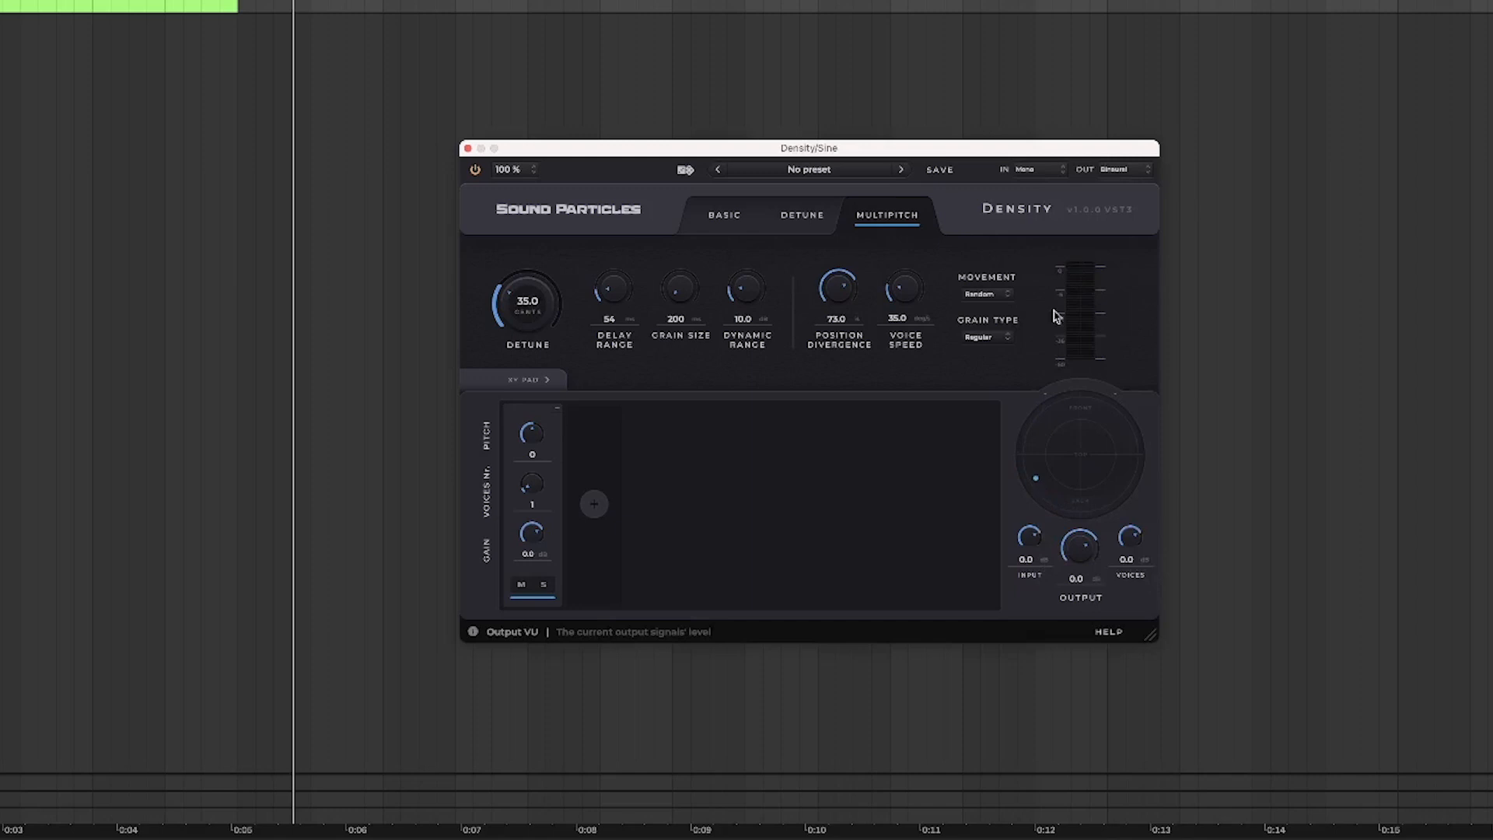
left_click(1029, 559)
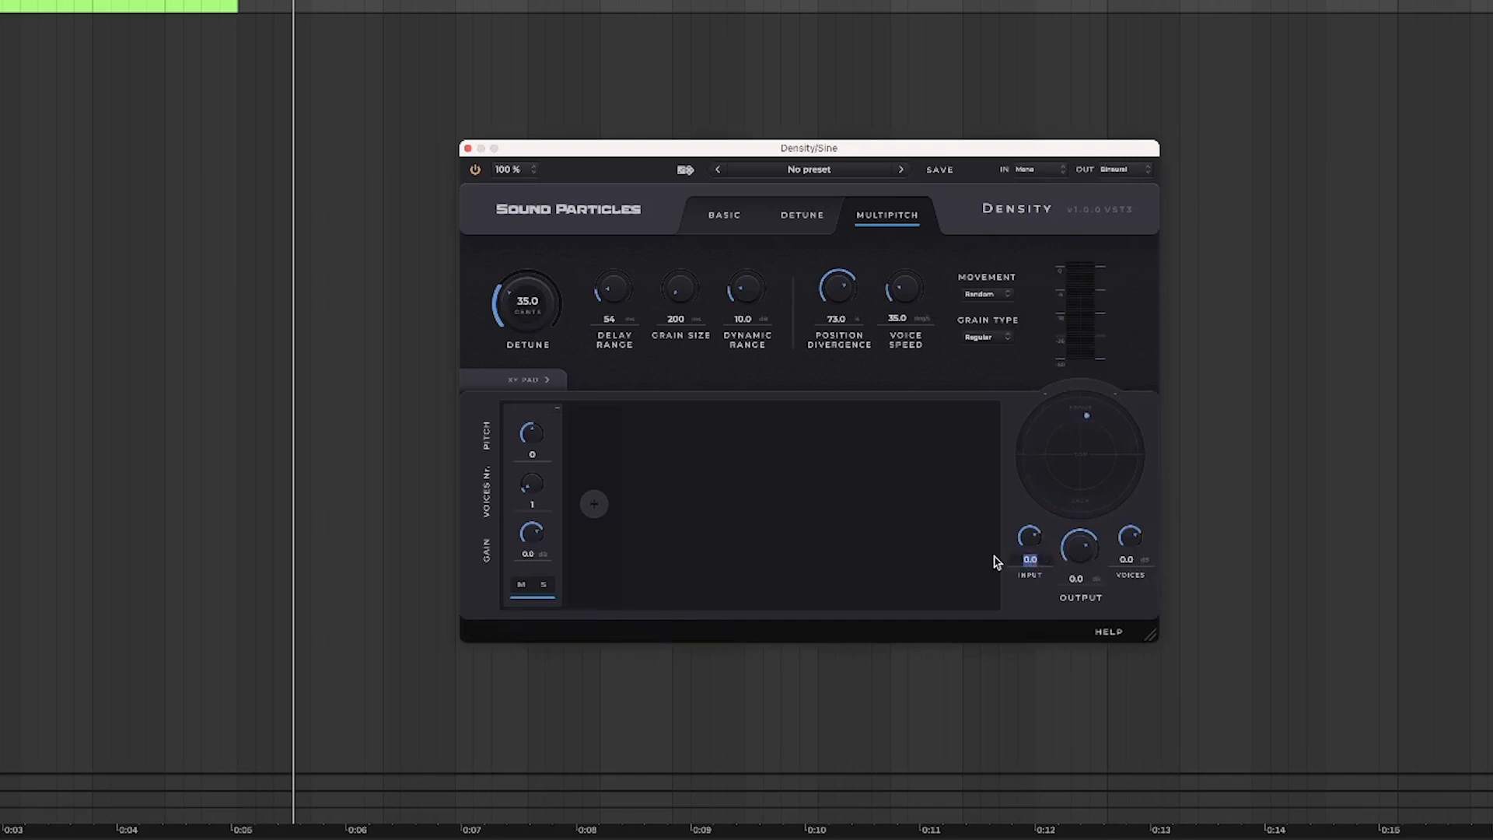
type("-3")
key("Return")
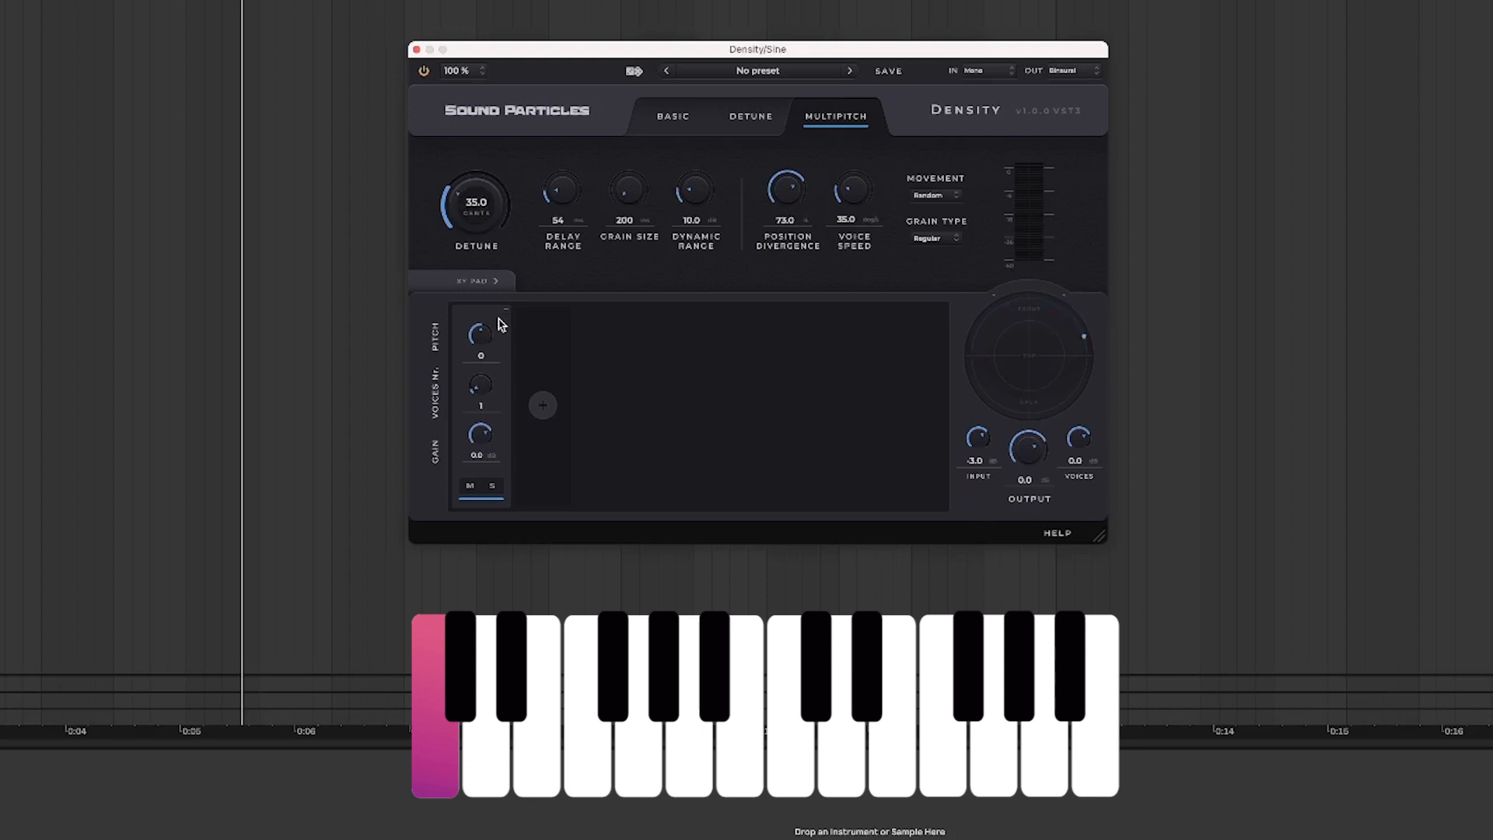
Add a second note slot, set its pitch to 7 and play the resulting interval.
left_click(547, 325)
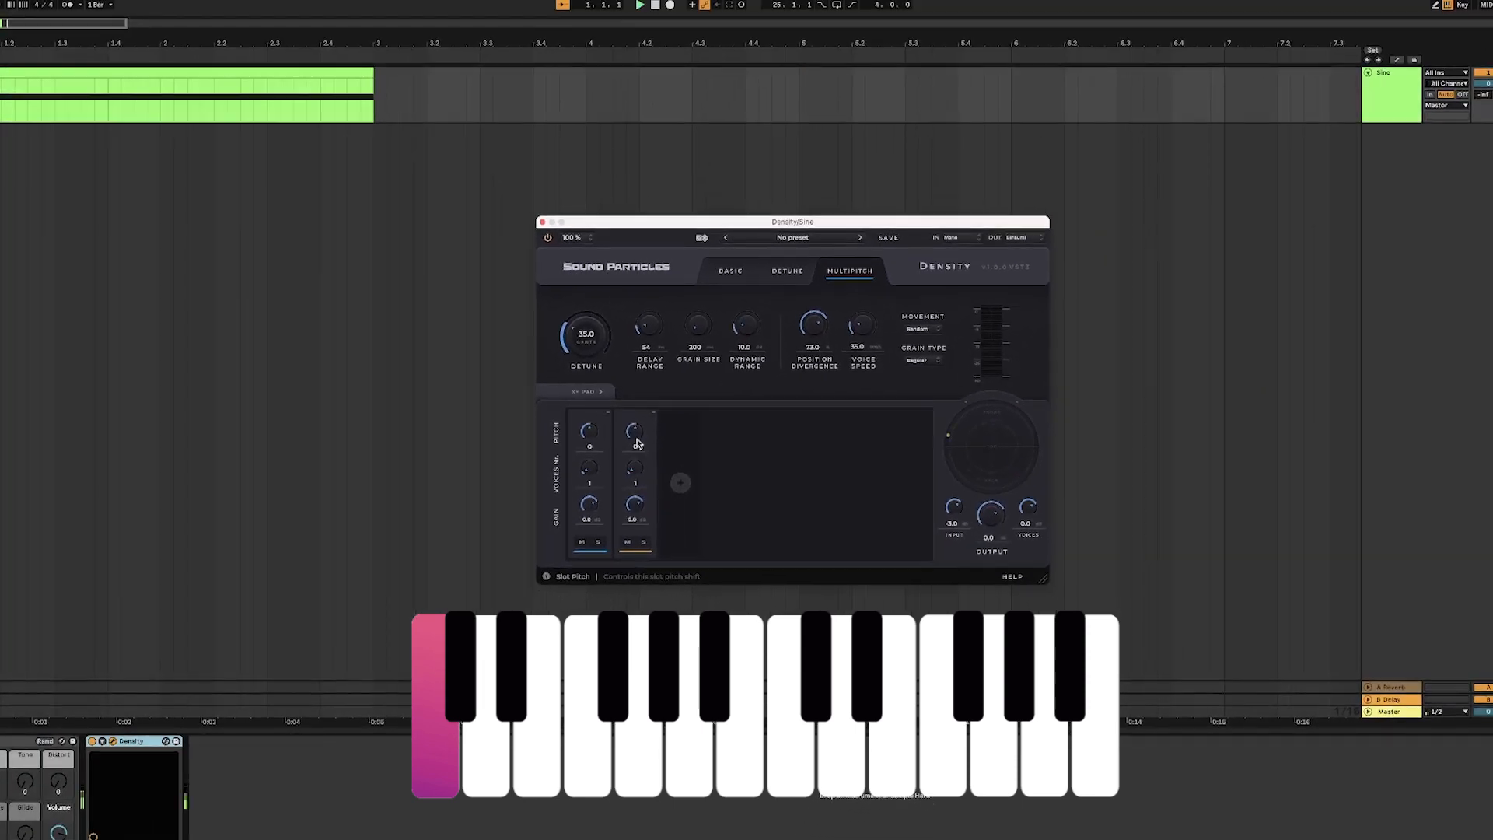
left_click_drag(633, 439, 635, 424)
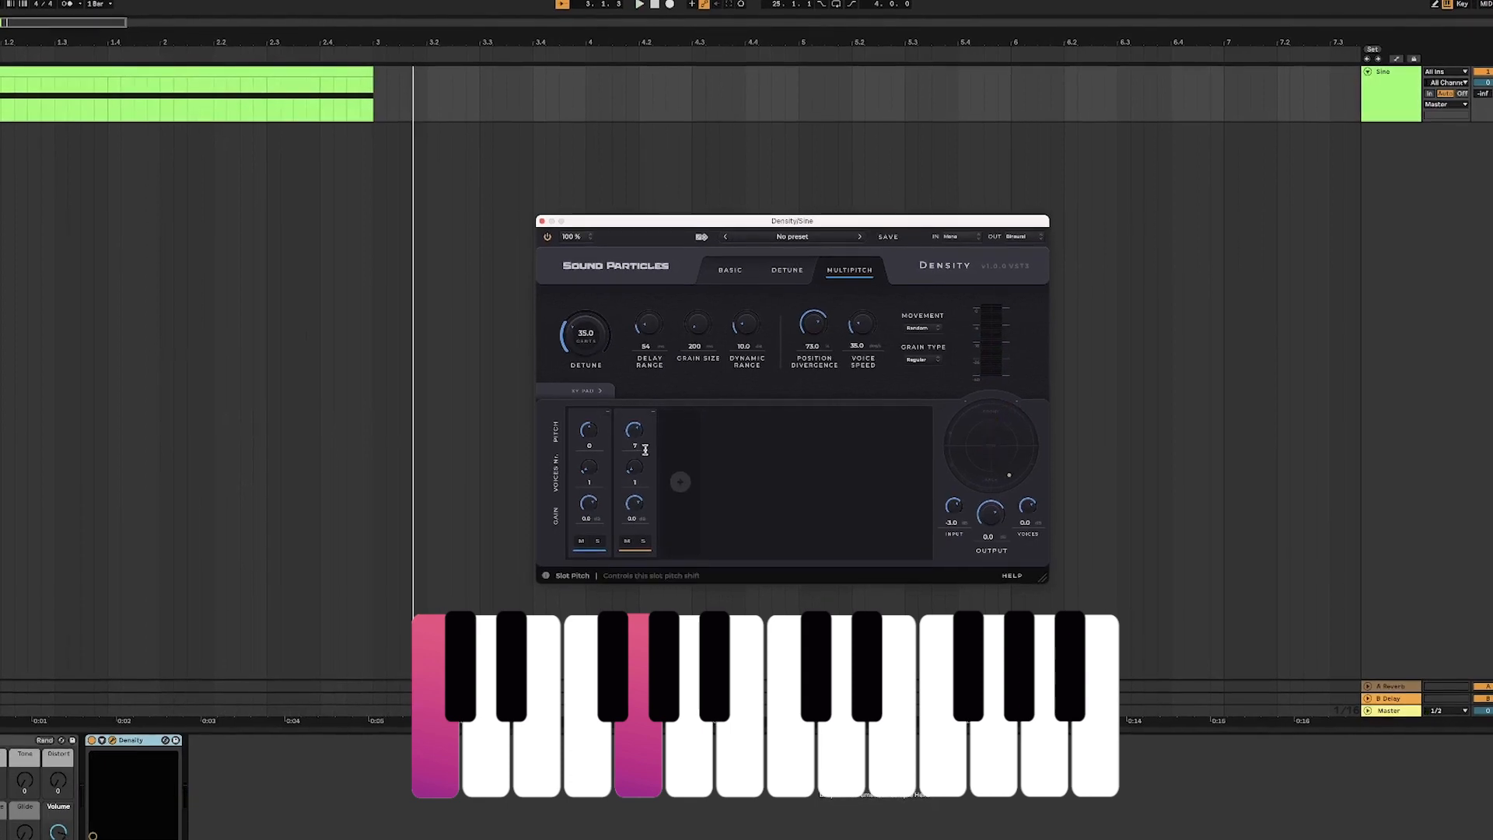
key("space")
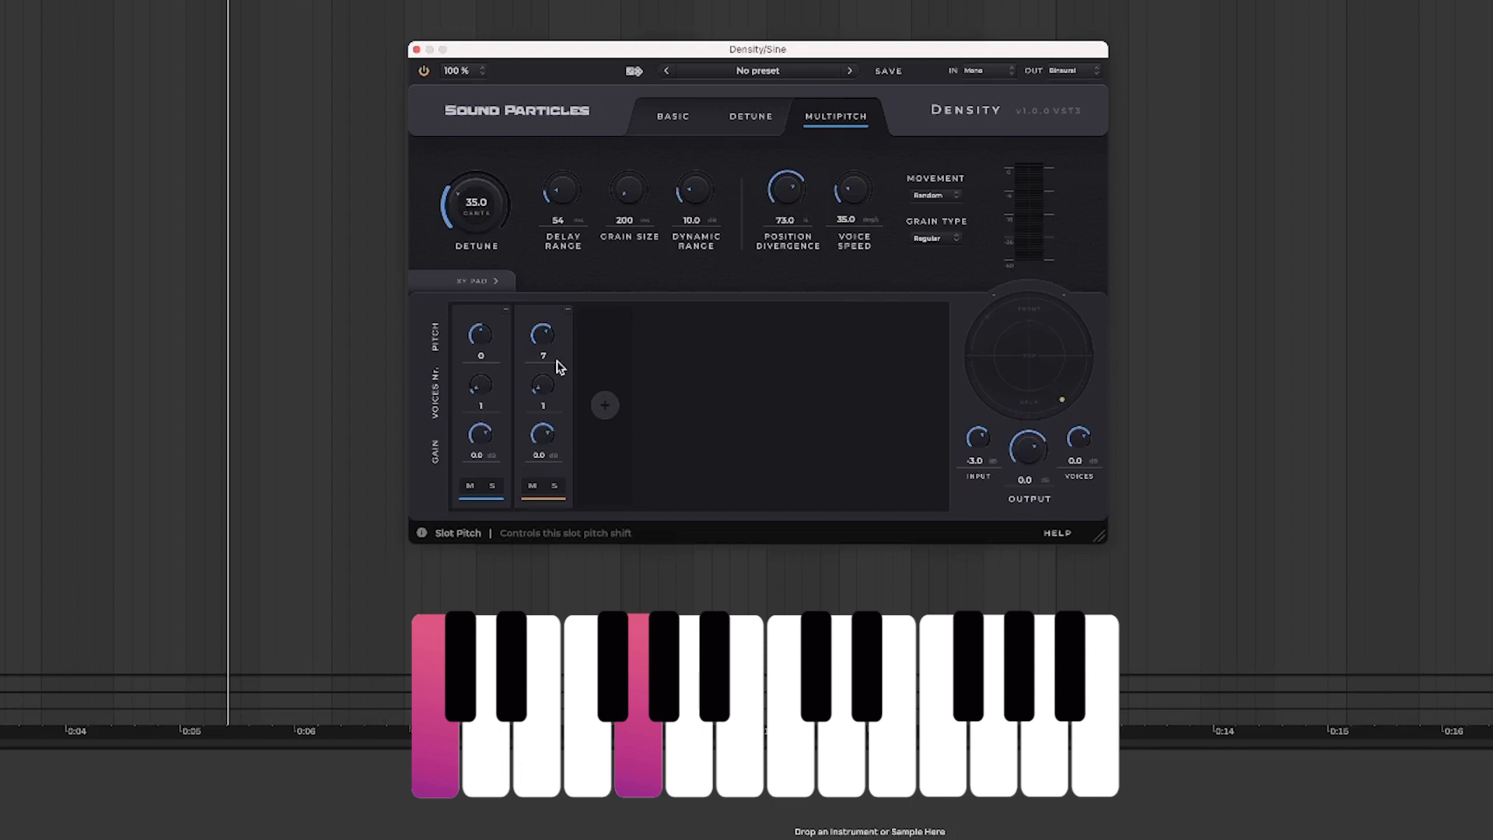
Add four more note slots to make six in total.
left_click(601, 345)
left_click(663, 354)
left_click(731, 348)
left_click(787, 347)
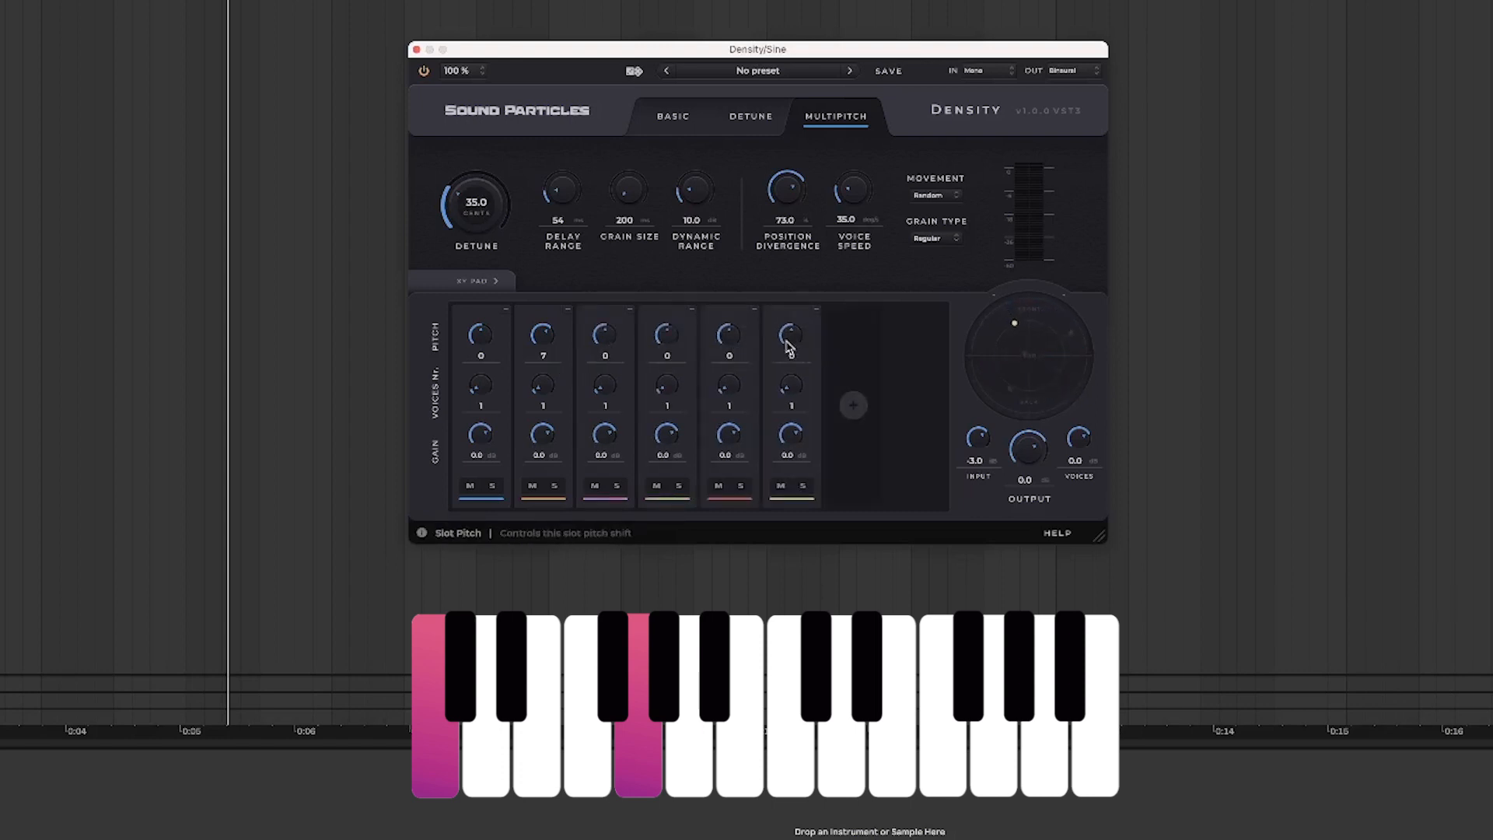
Set the third note slot's pitch to 11 and the fourth slot's pitch to 14.
left_click_drag(624, 358, 595, 356)
type("11")
key("Return")
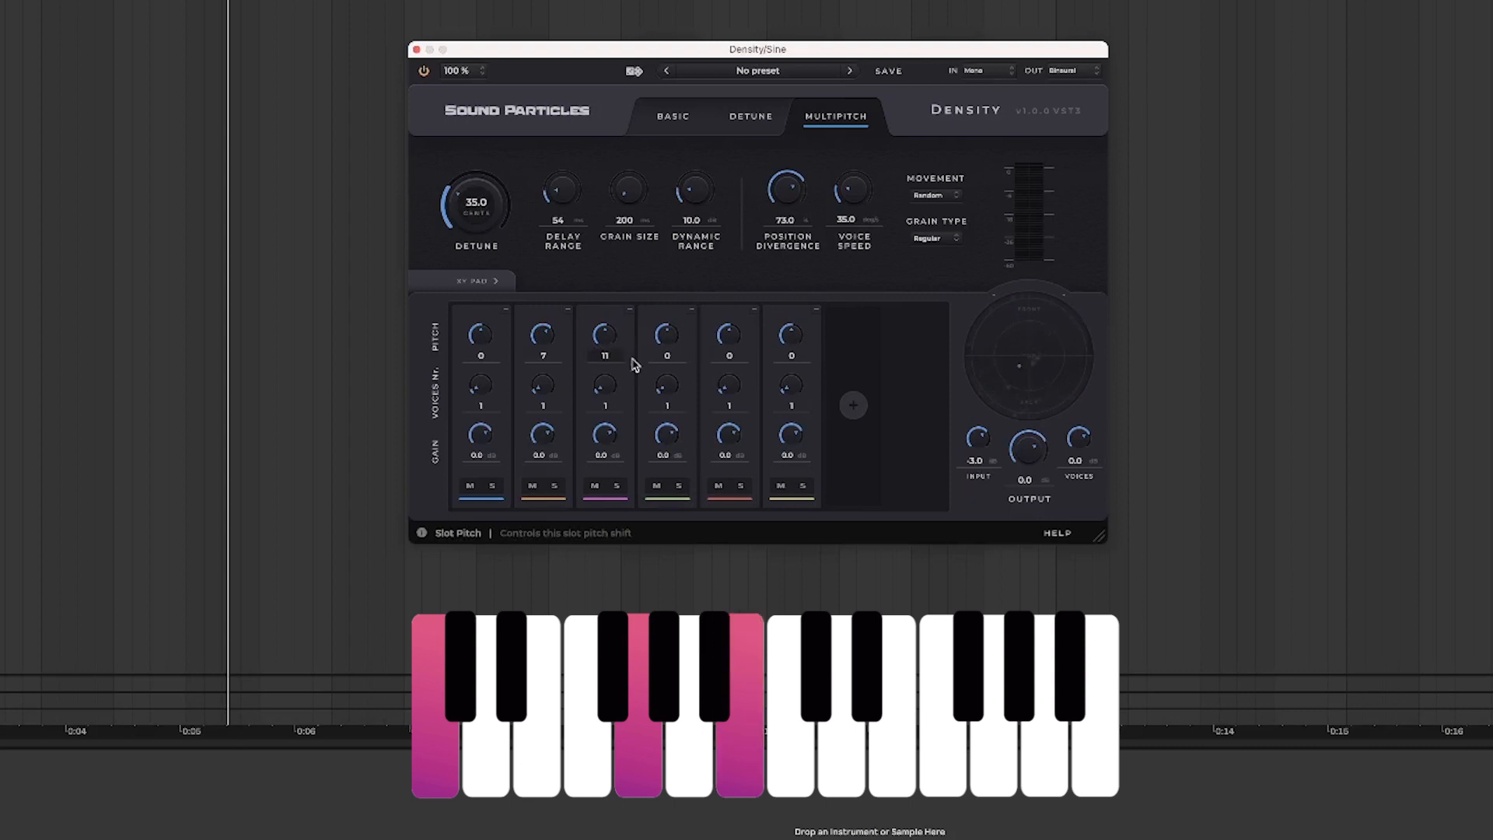
left_click_drag(672, 356, 653, 358)
key("Return")
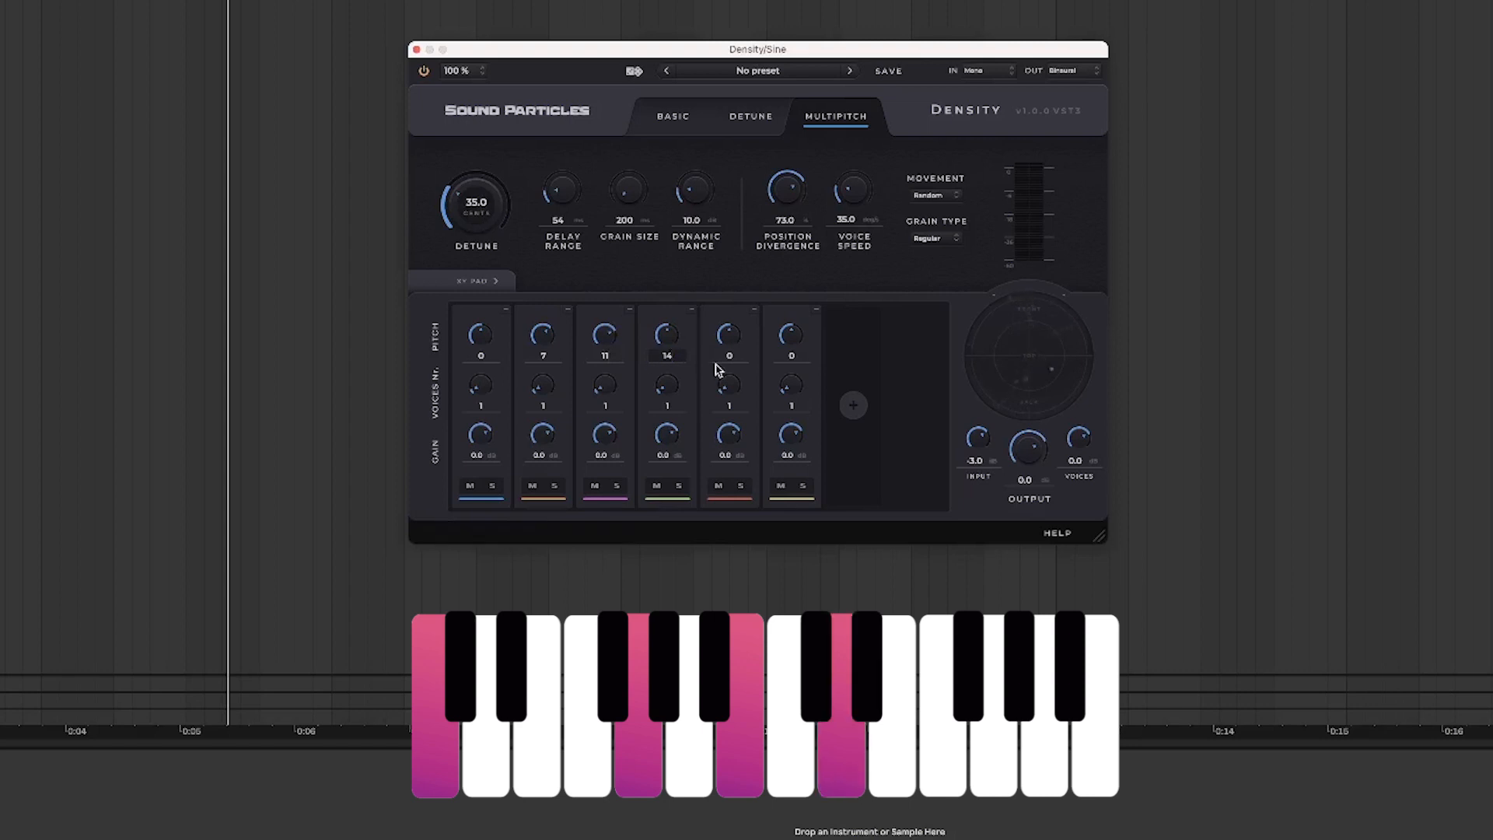
Set the fifth note slot's pitch to 16 and the sixth slot's pitch to 23.
left_click_drag(732, 356, 709, 365)
type("16")
key("Return")
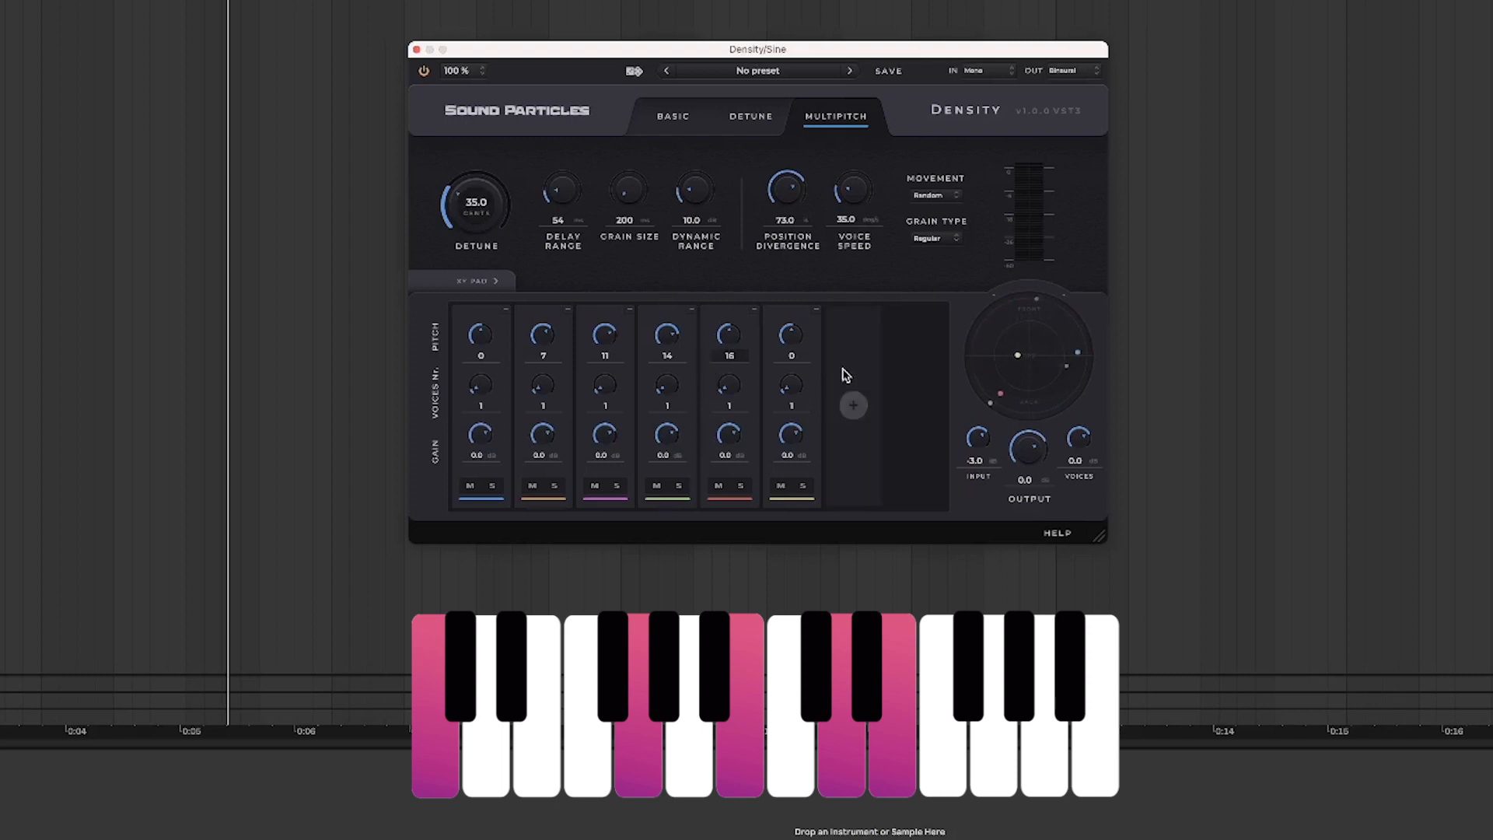
left_click_drag(794, 356, 772, 366)
key("Return")
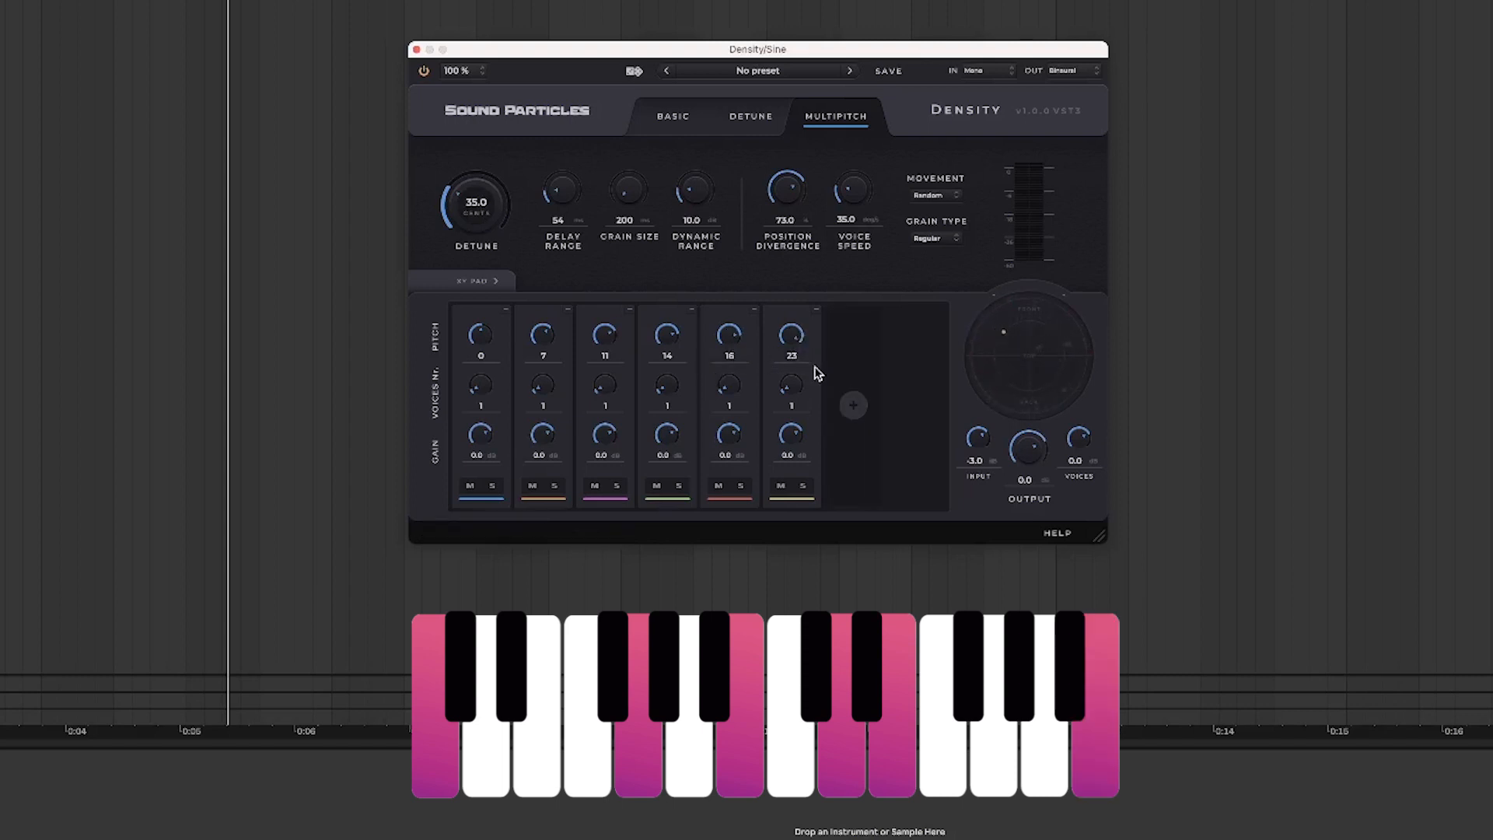
Play the sine clip through Density to hear the six-note chord.
key("space")
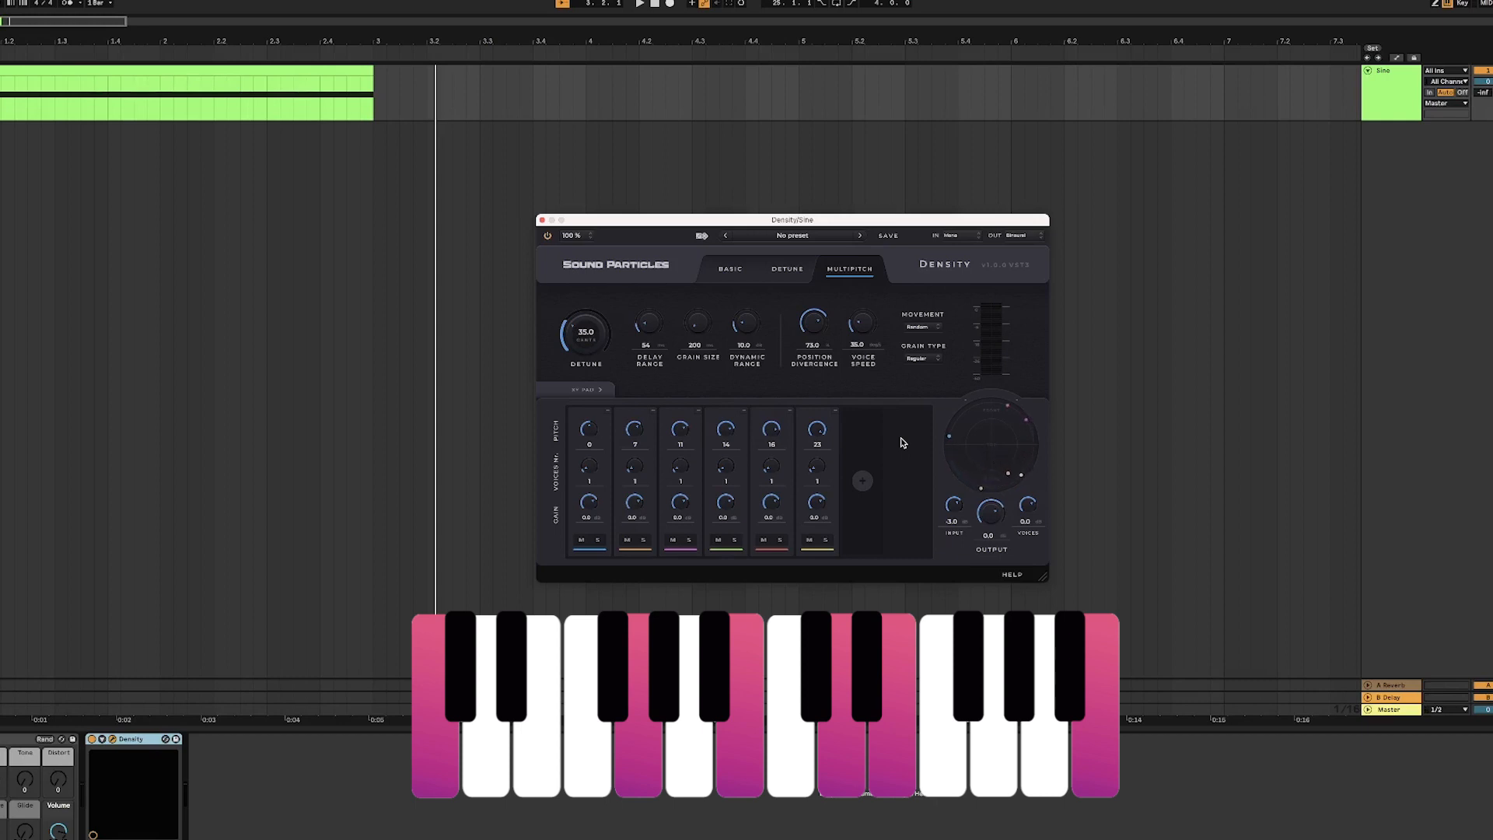
key("space")
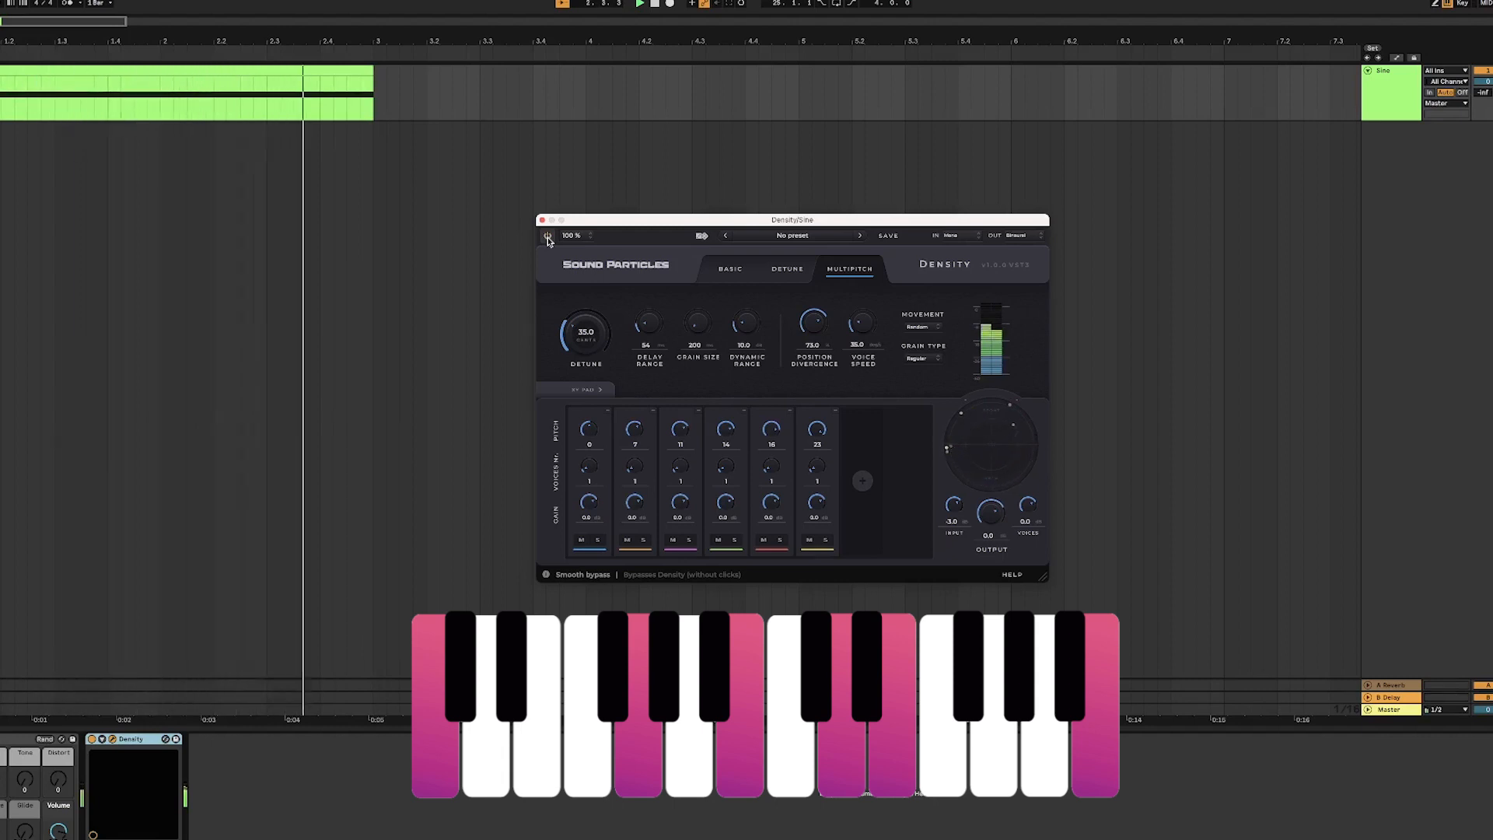
key("space")
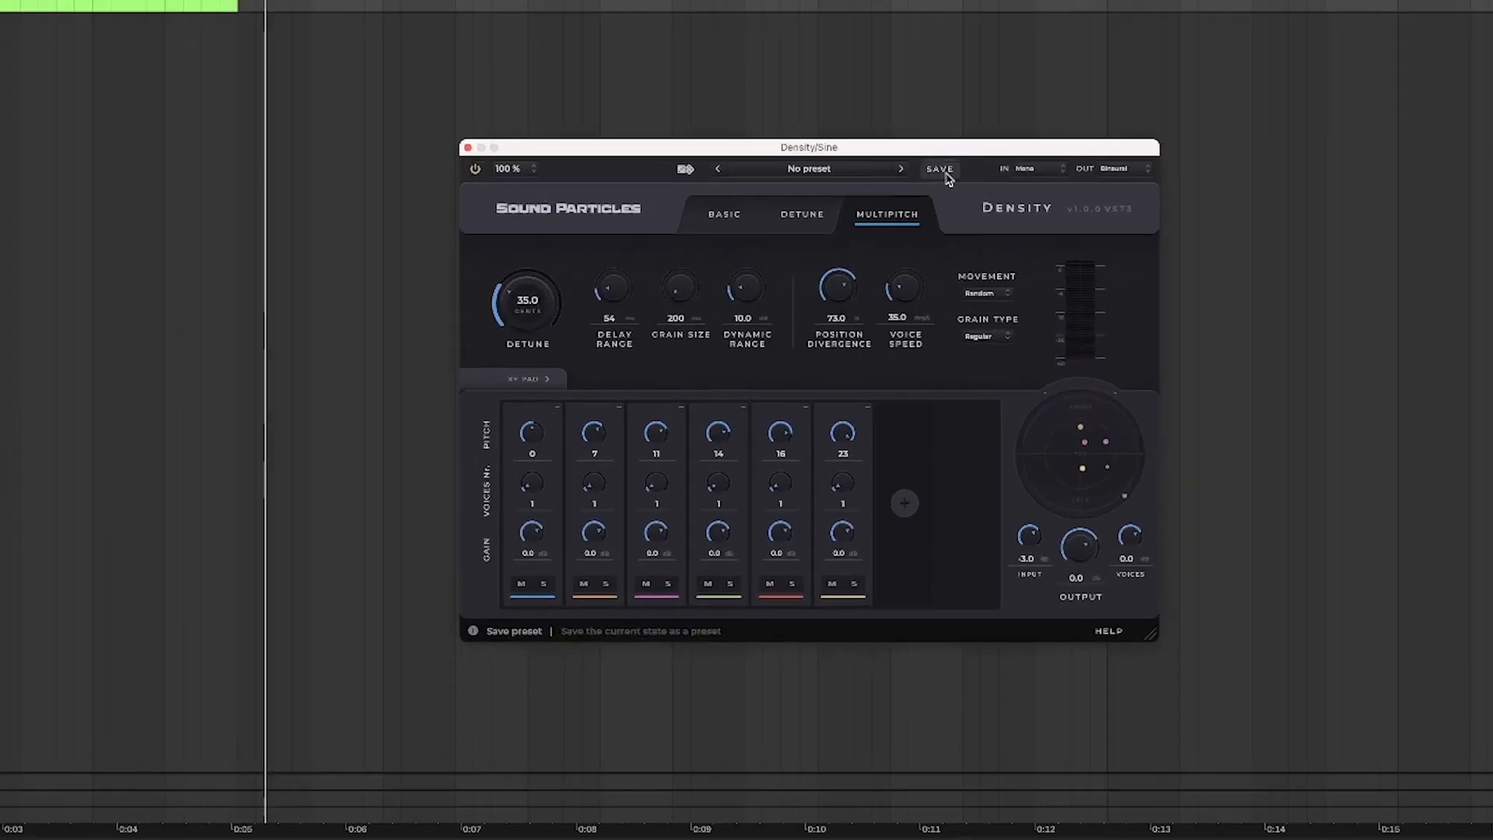
Save the current Density settings as a preset named Cmaj9 in the Presets folder.
left_click(941, 169)
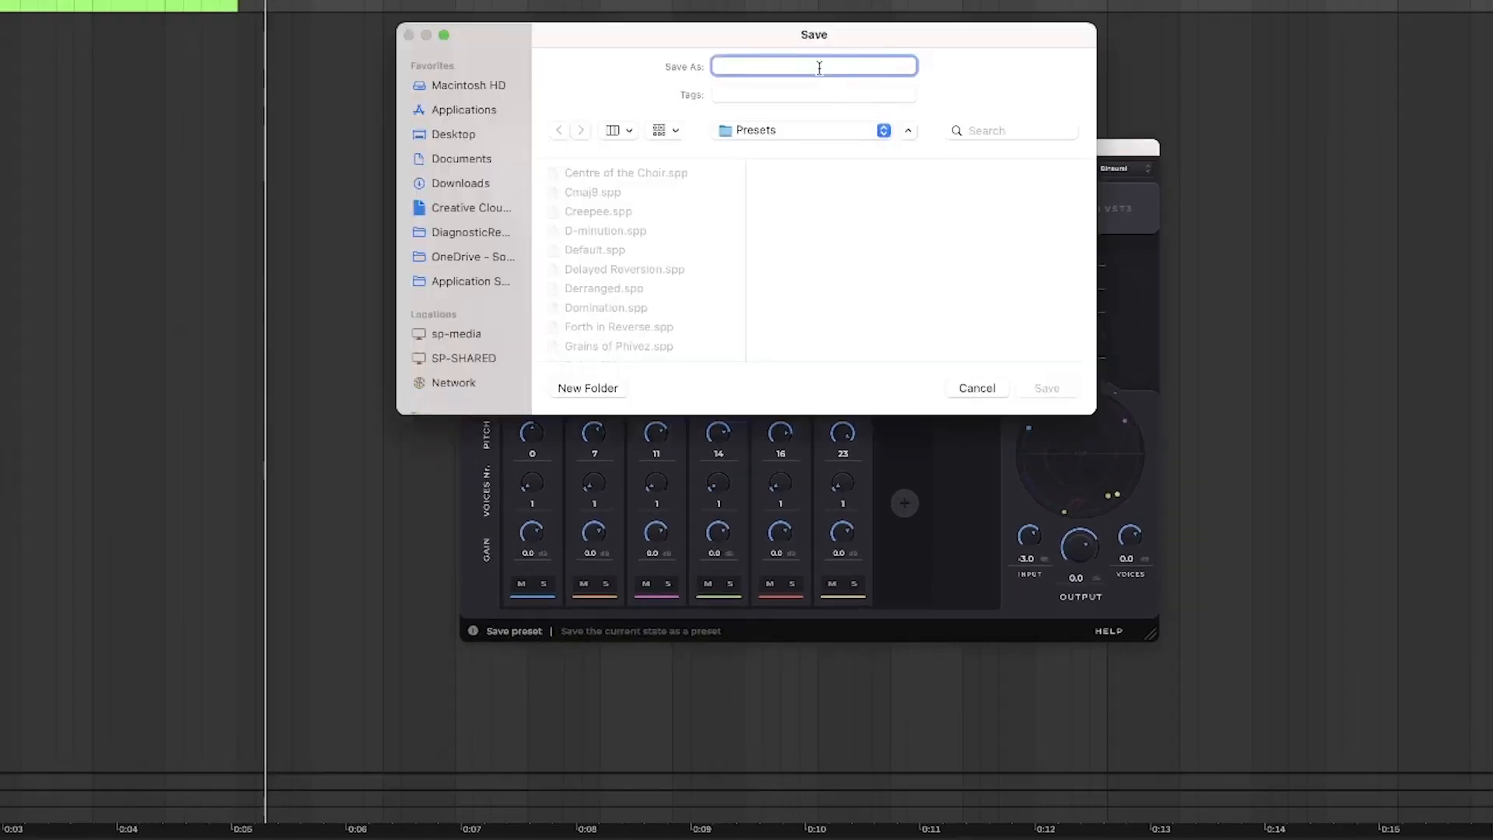
type("Cmaj9")
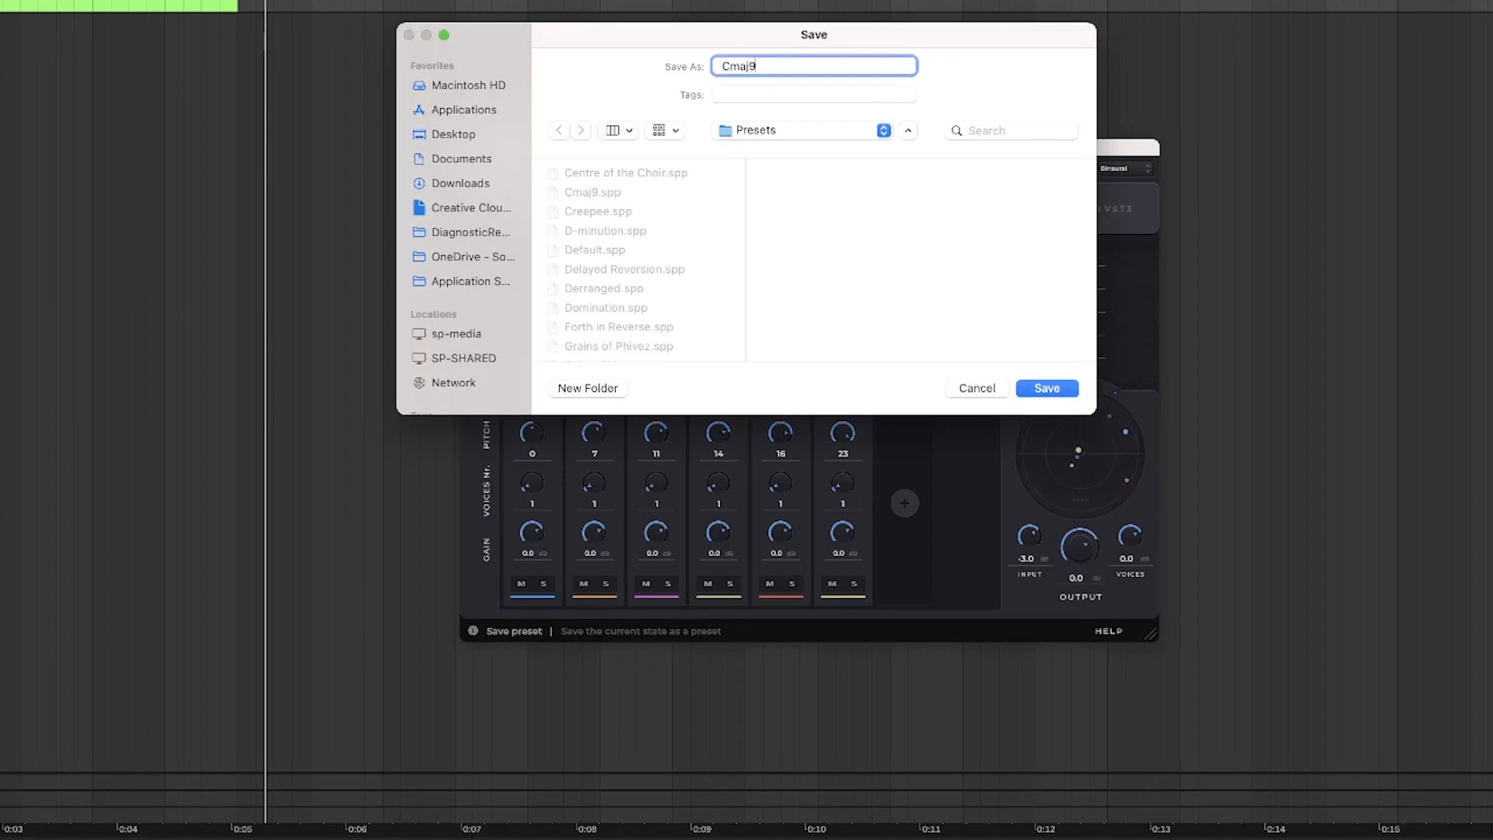
key("Return")
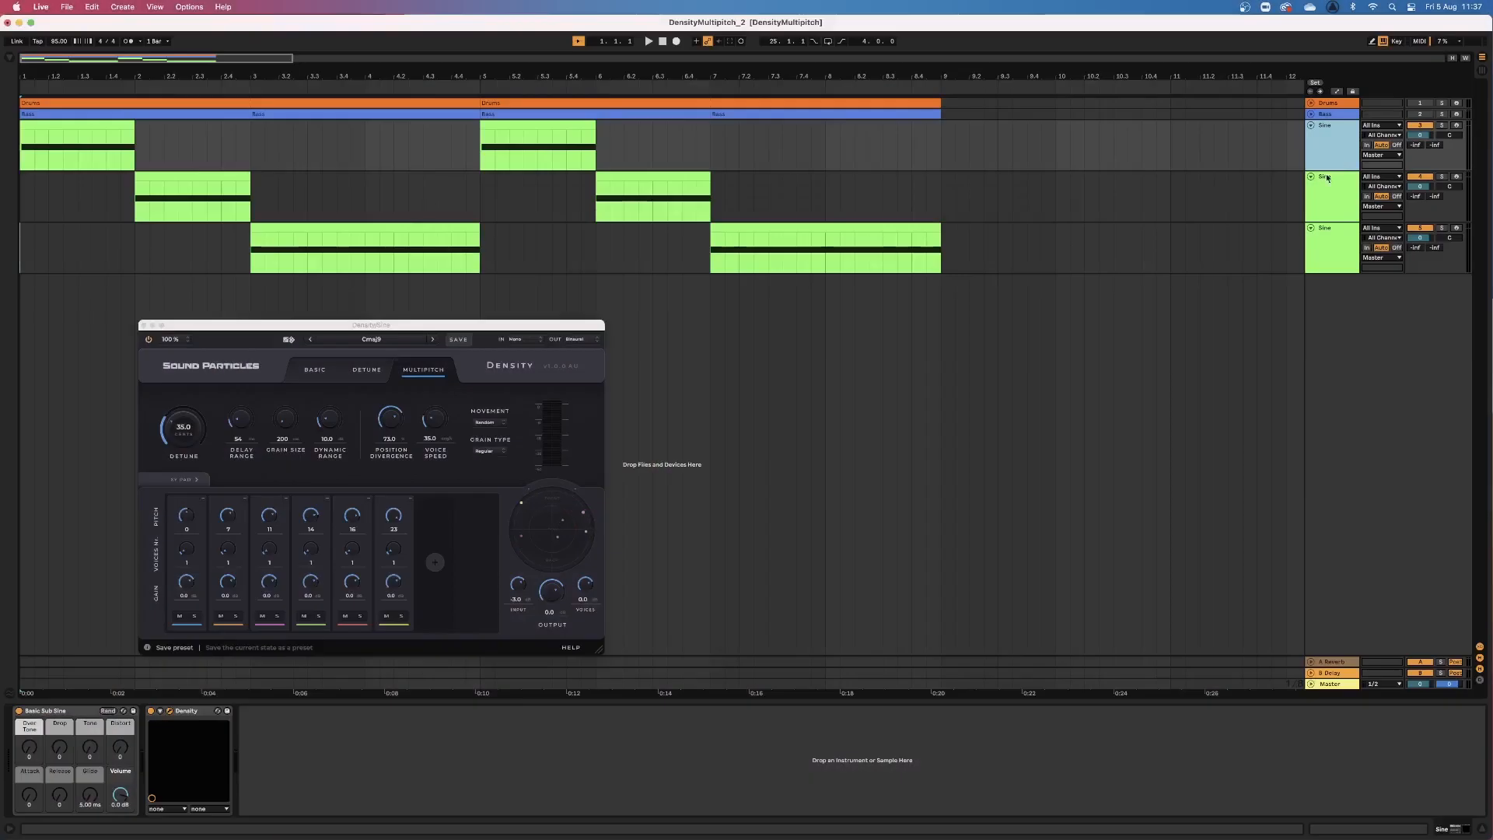
View the Density chord settings on the second and third Sine tracks, and return to the first Sine track.
left_click(1328, 190)
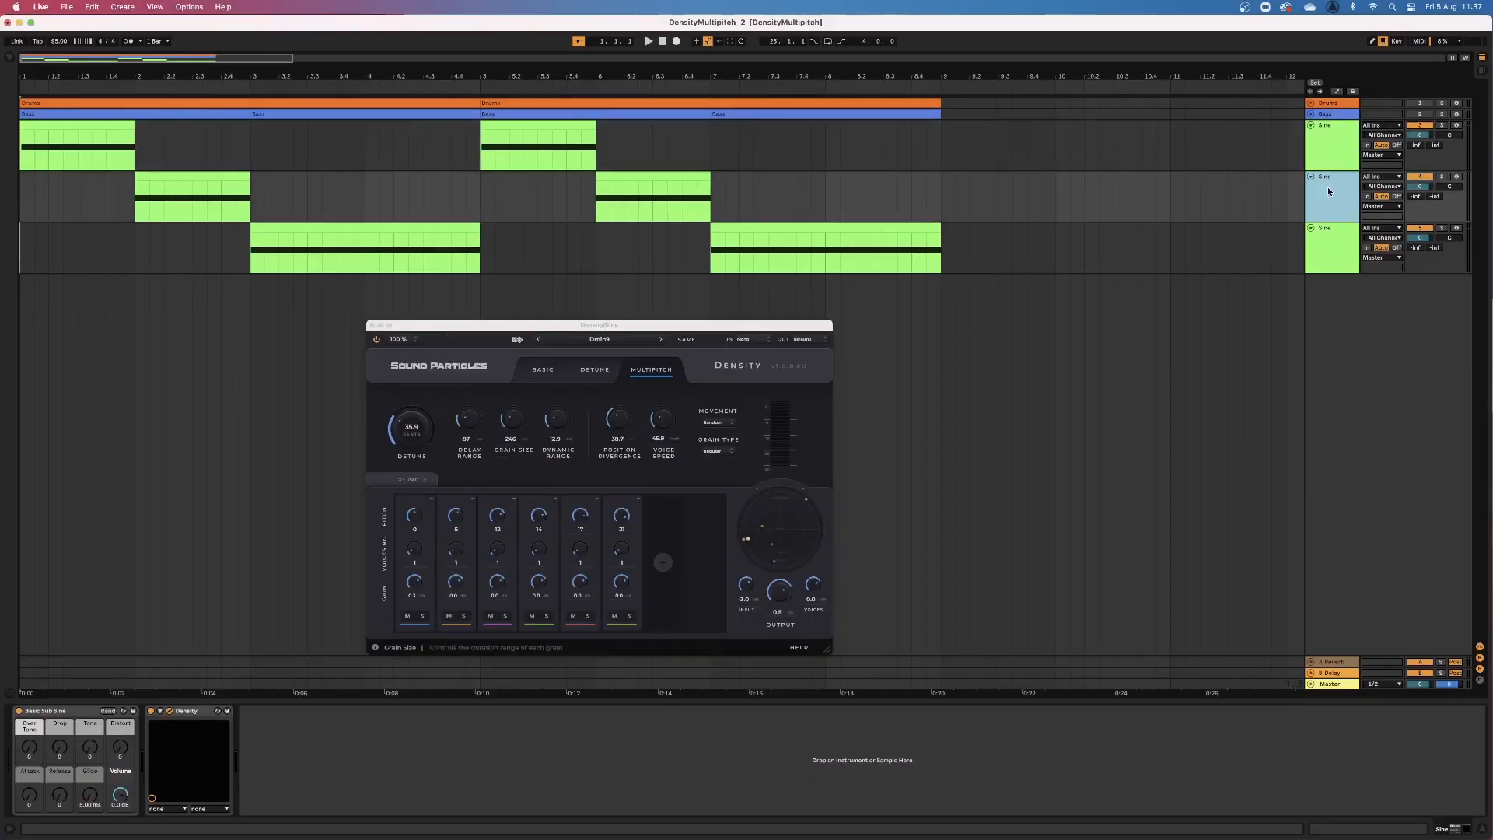
left_click(1330, 237)
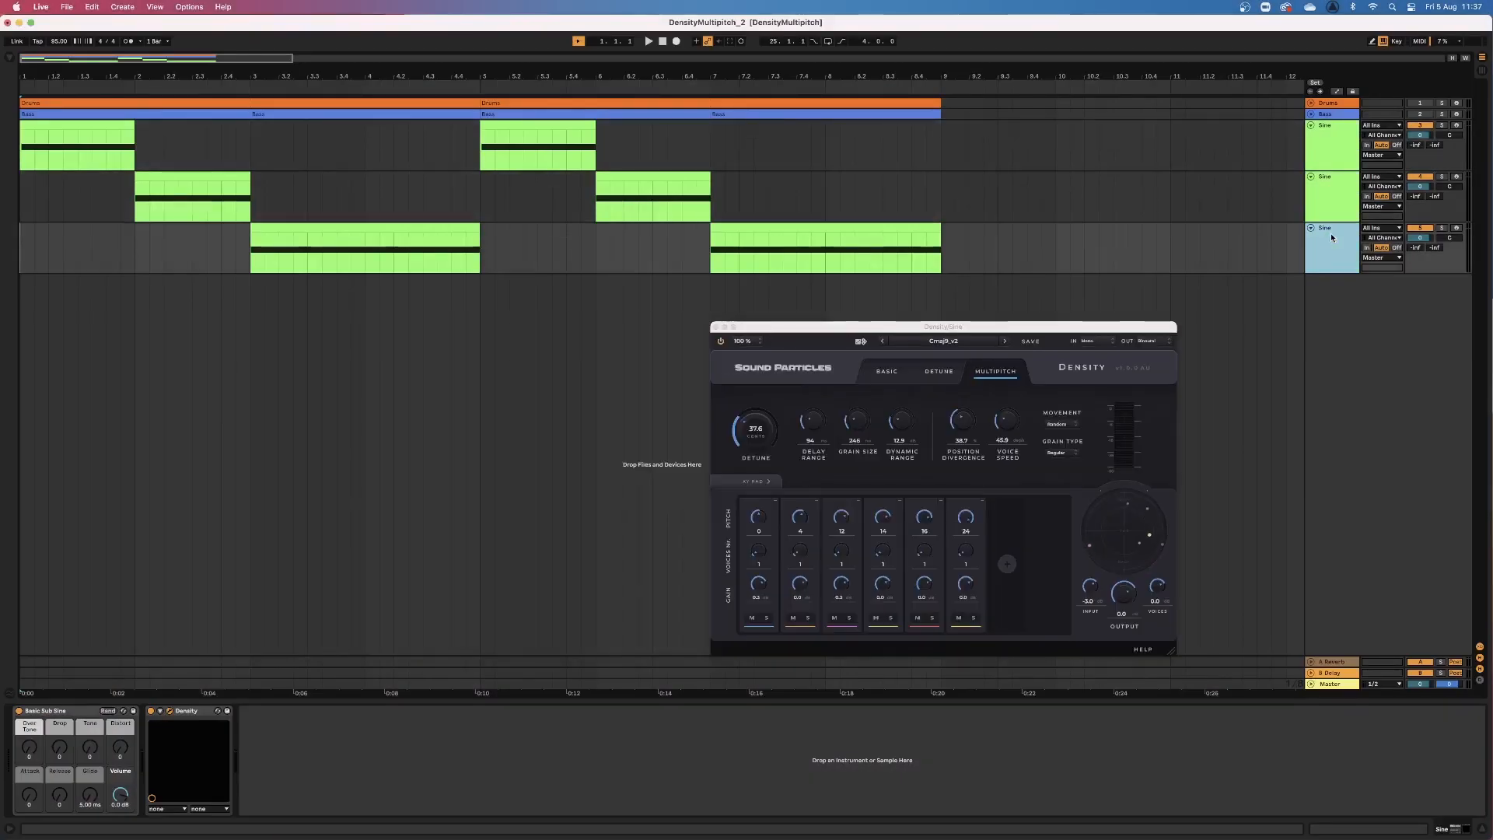
left_click(1332, 152)
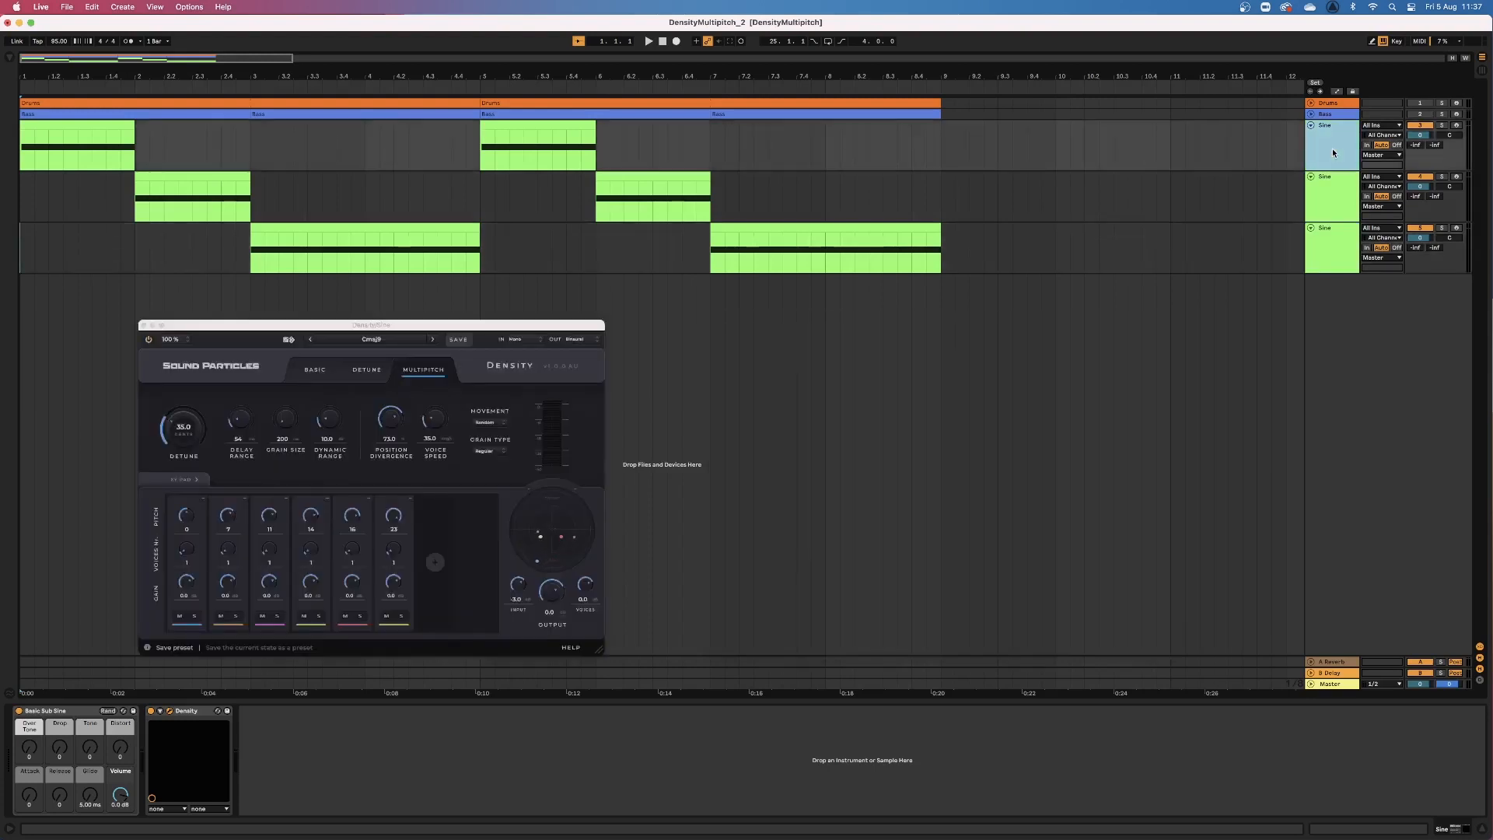
Toggle the smooth bypass of Density on the first Sine track and play the arrangement, showing each Sine track's plugin as its clip sounds.
left_click(148, 341)
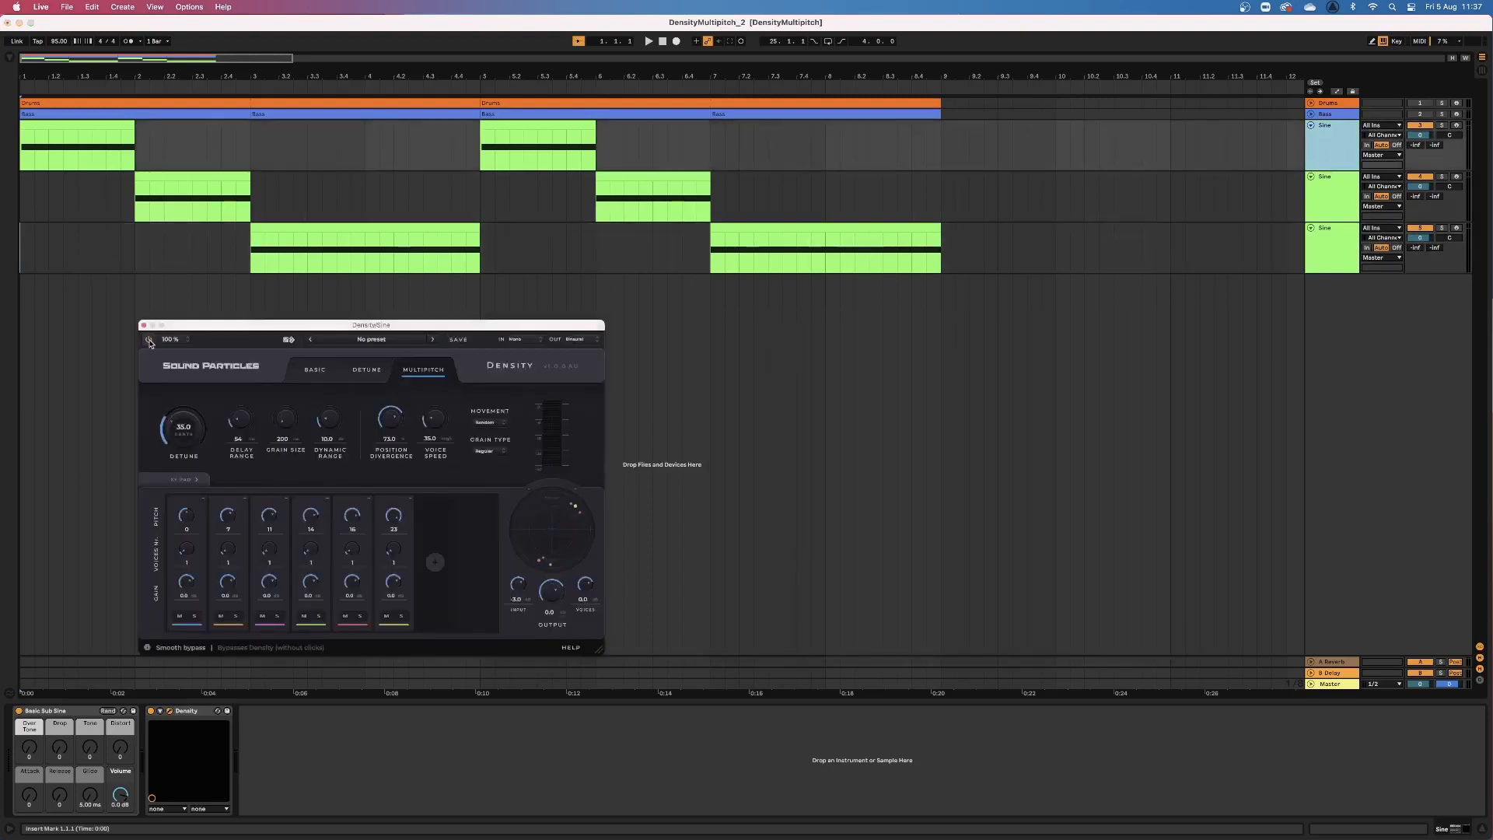
key("space")
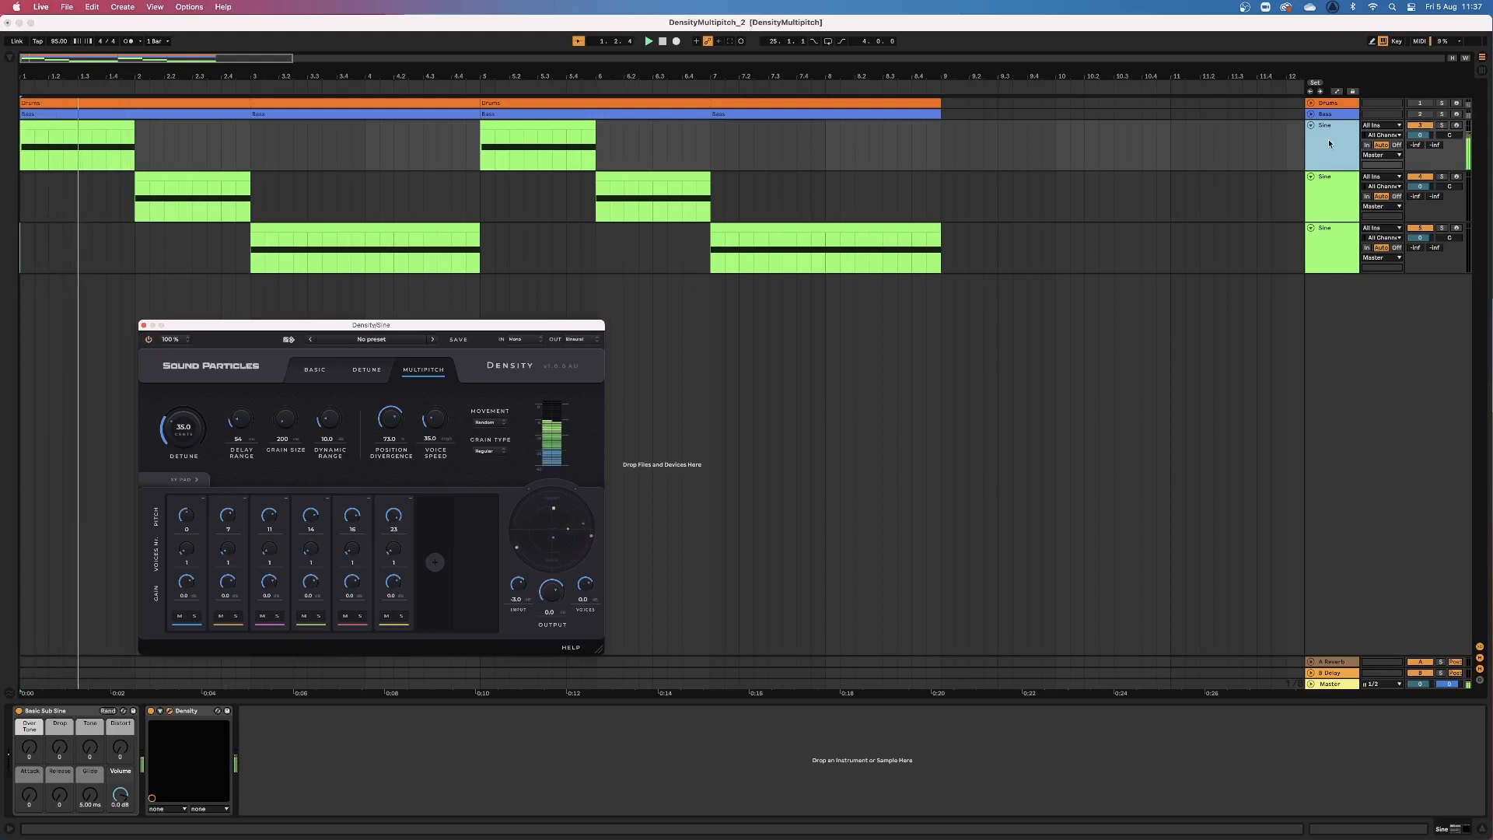
left_click(1334, 178)
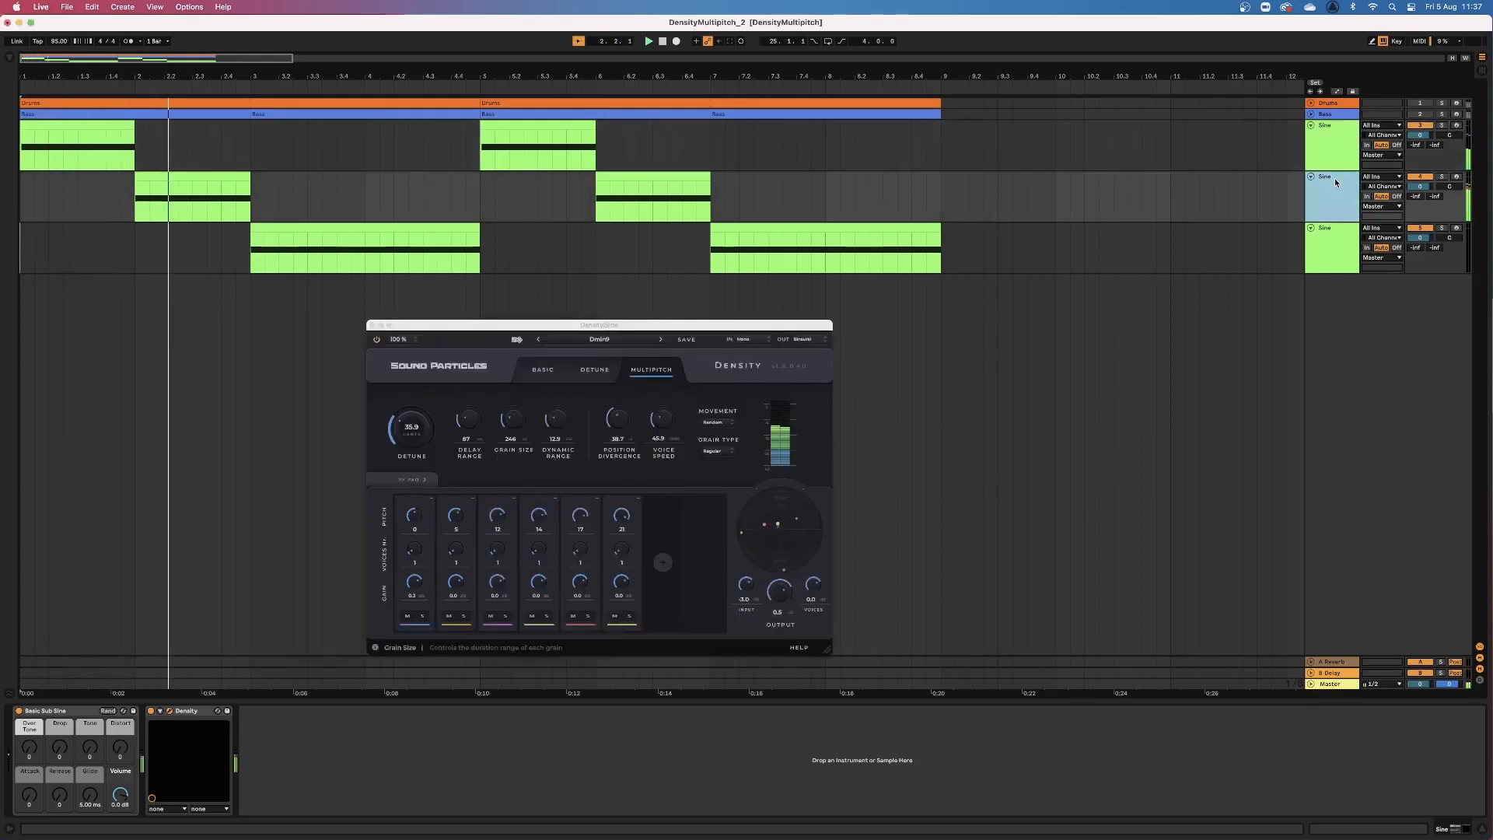
left_click(1332, 232)
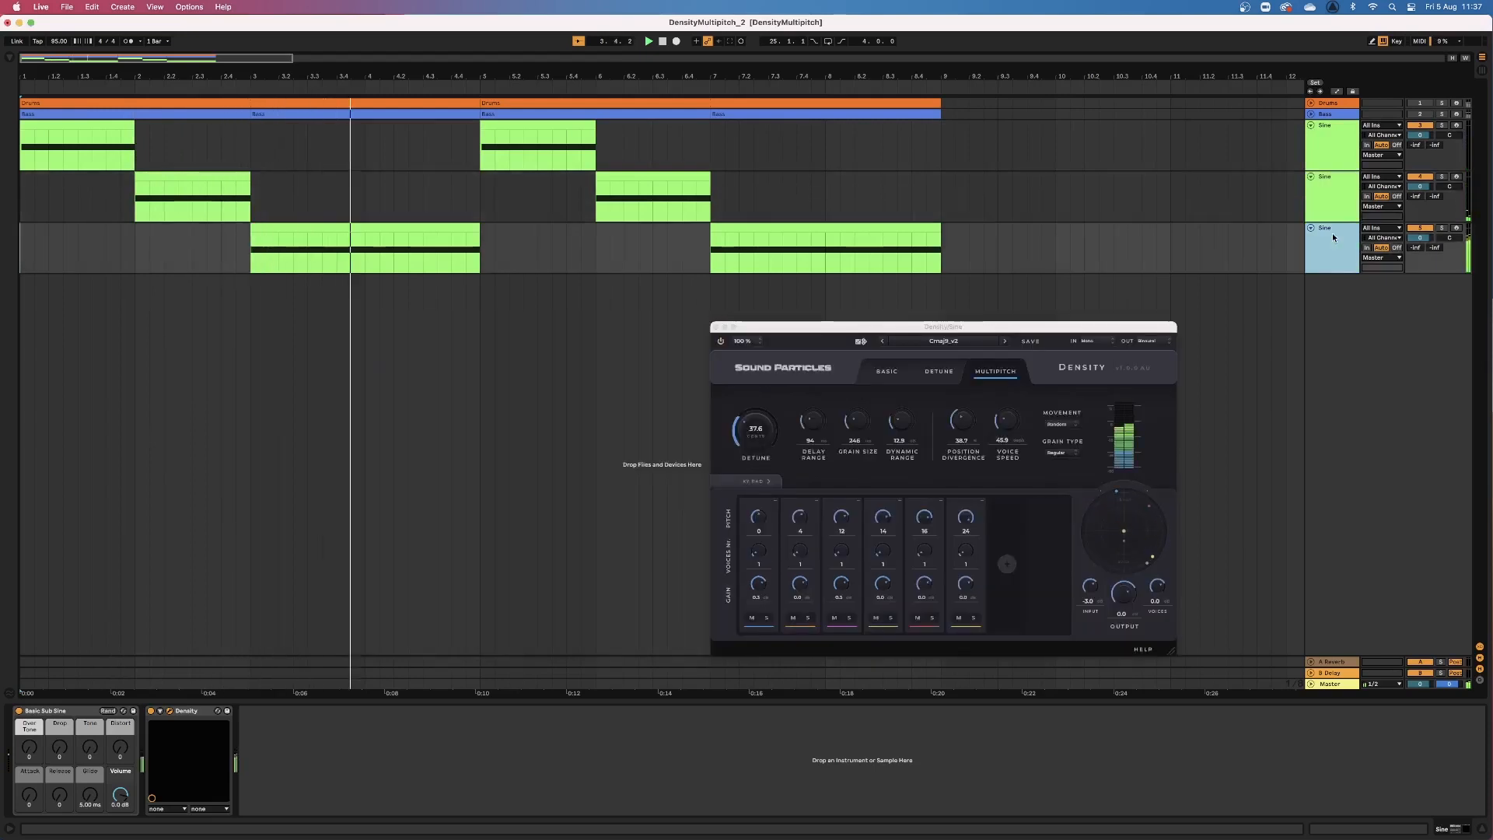
left_click(1338, 140)
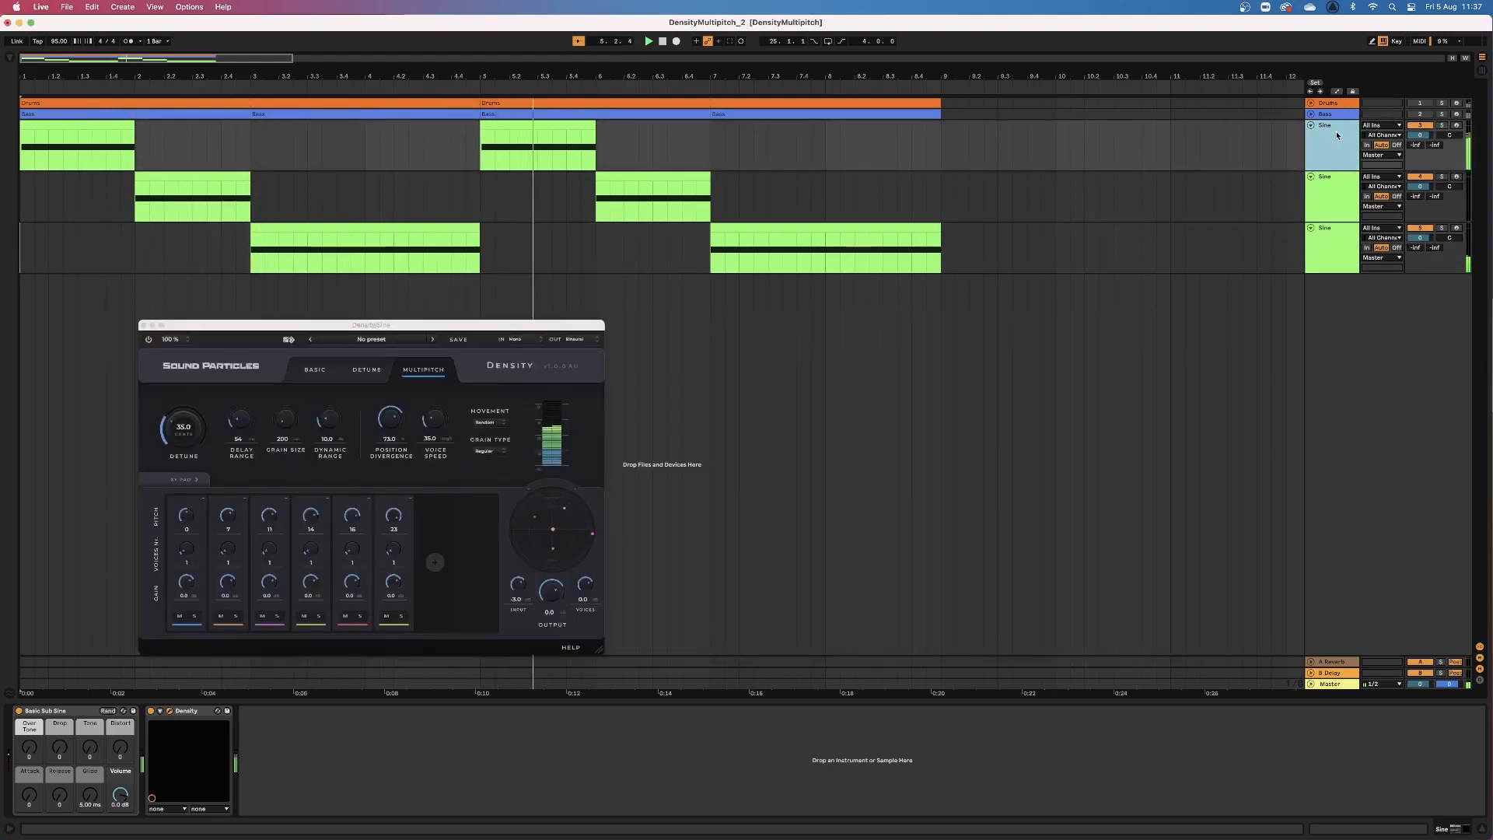
left_click(1341, 181)
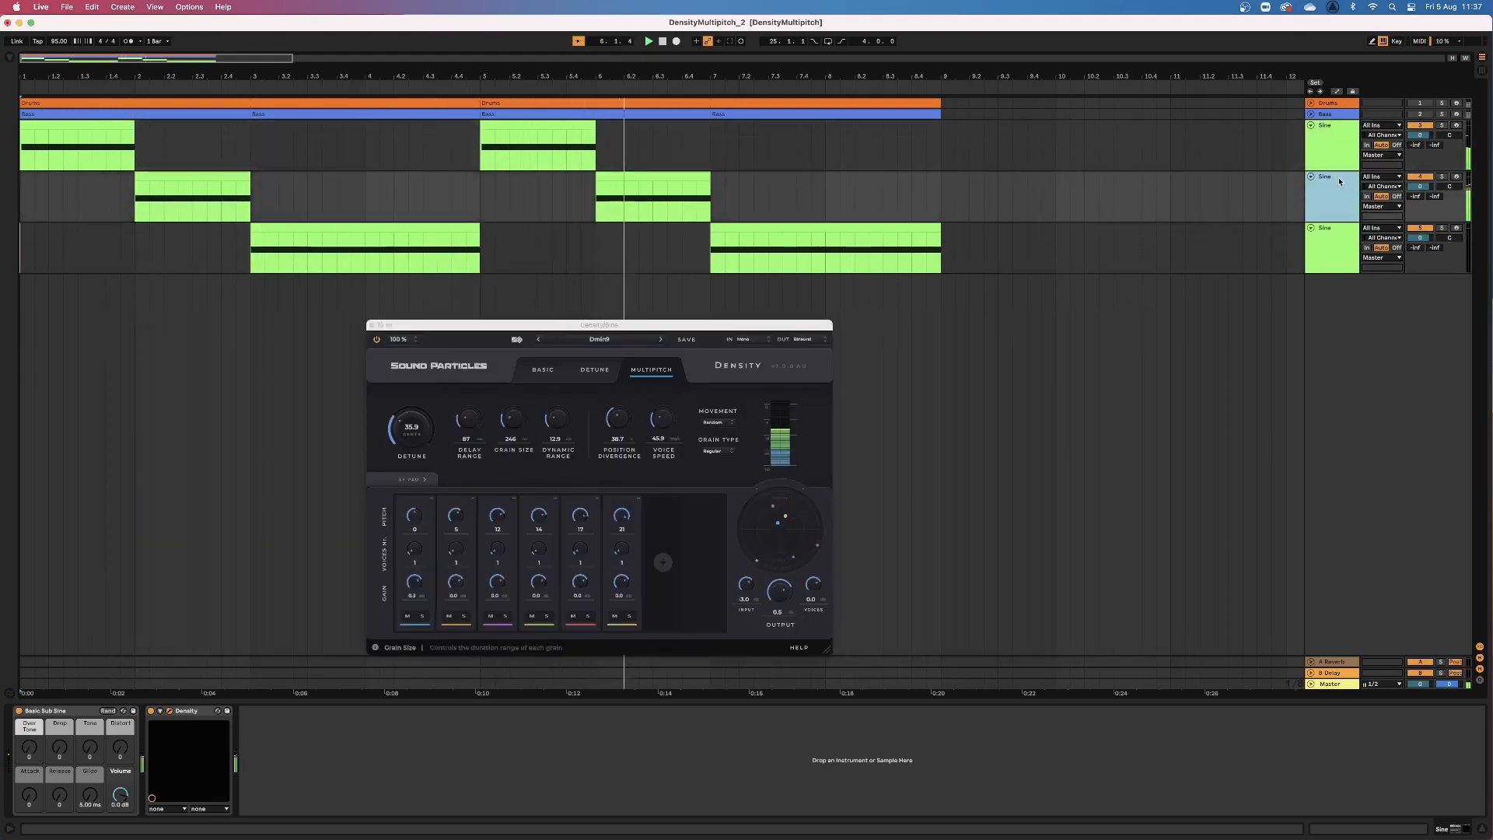
left_click(1339, 240)
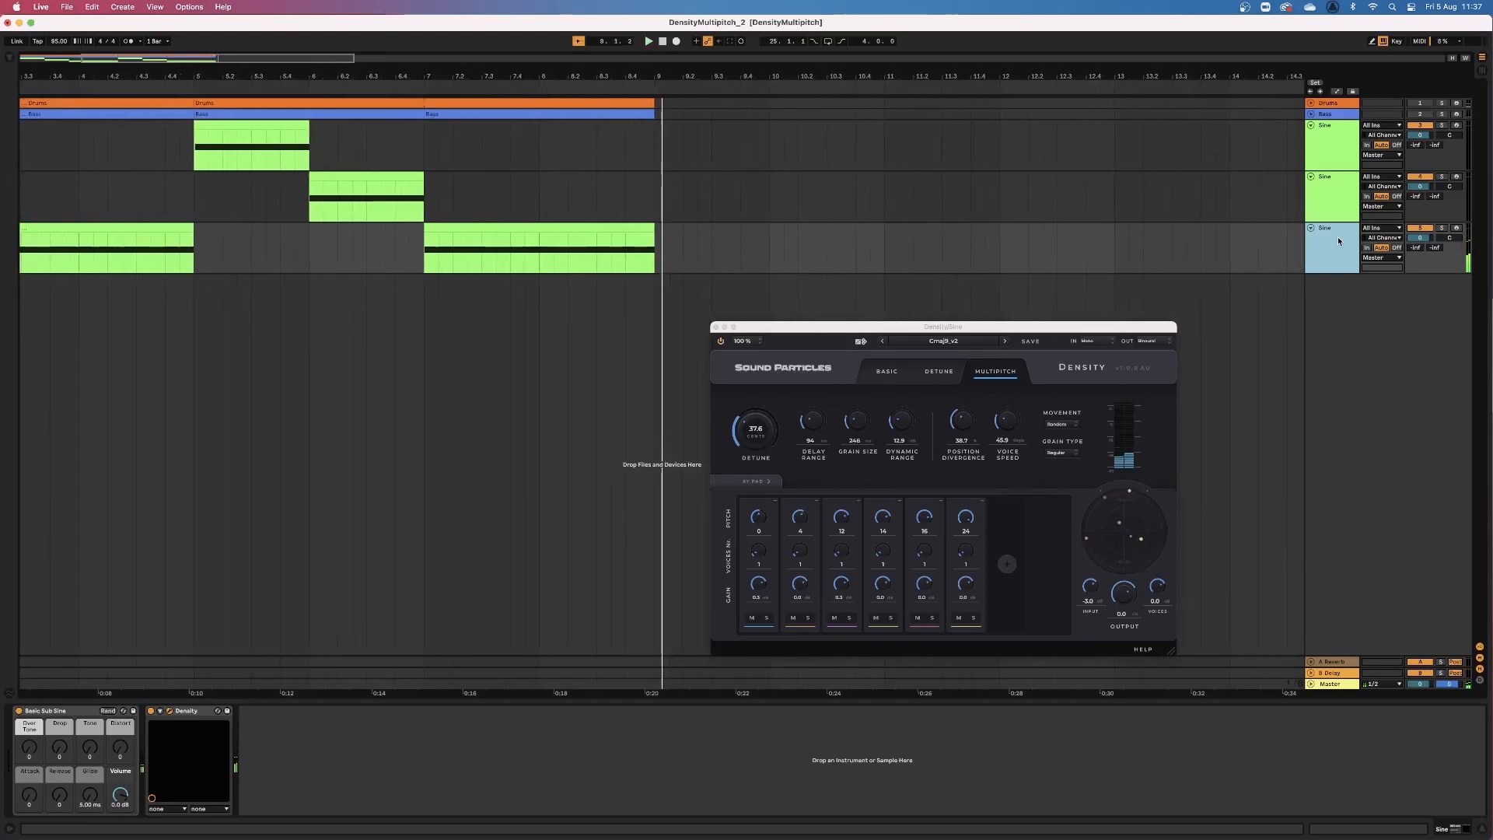
Activate the Drums and Bass tracks.
left_click(1419, 102)
left_click(1420, 113)
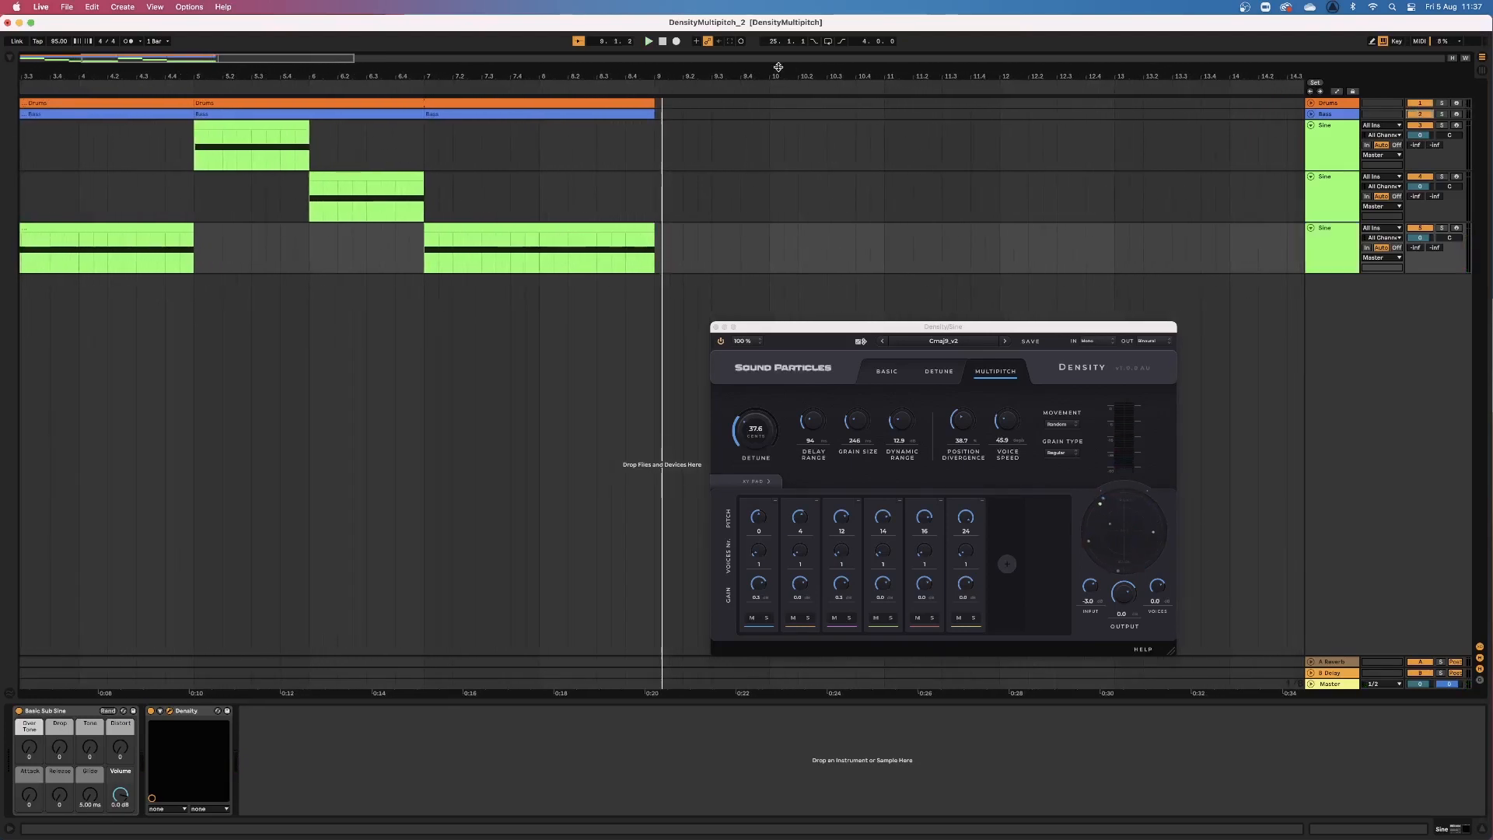
Play the full arrangement with drums and bass, showing each Sine track's Density settings as its clip sounds.
key("space")
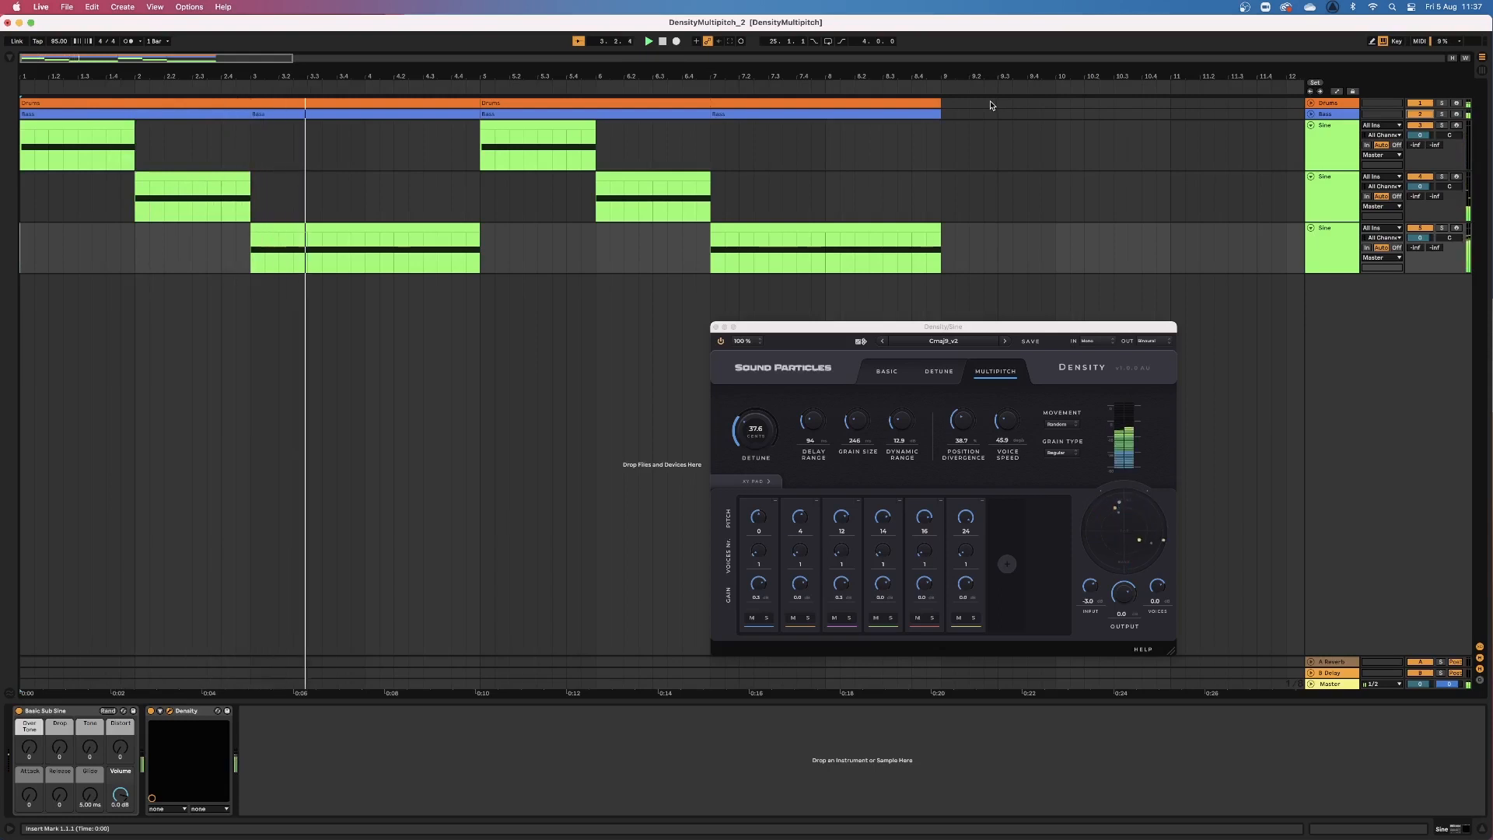
left_click(1324, 130)
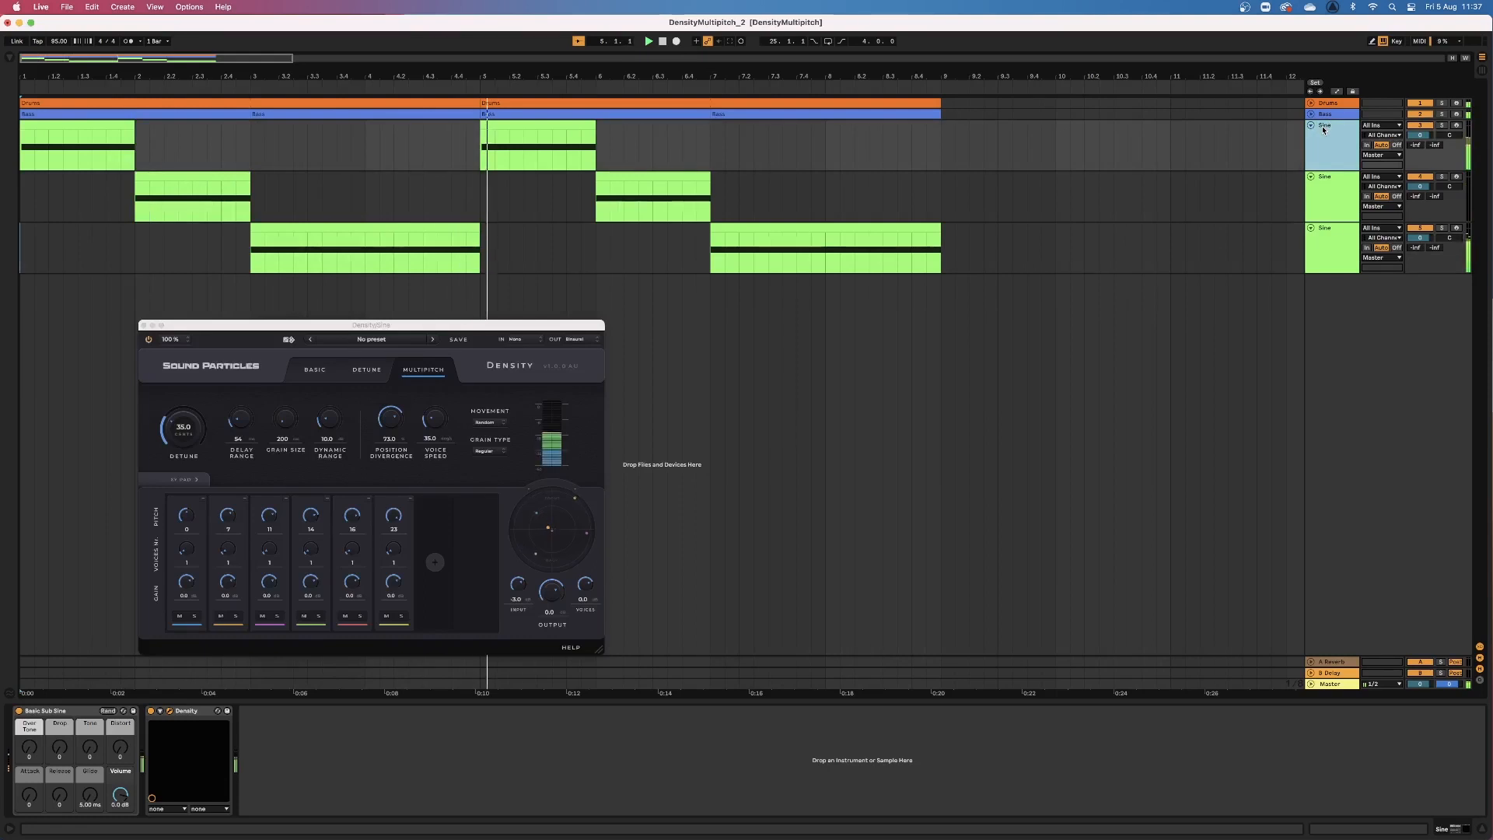
left_click(1331, 189)
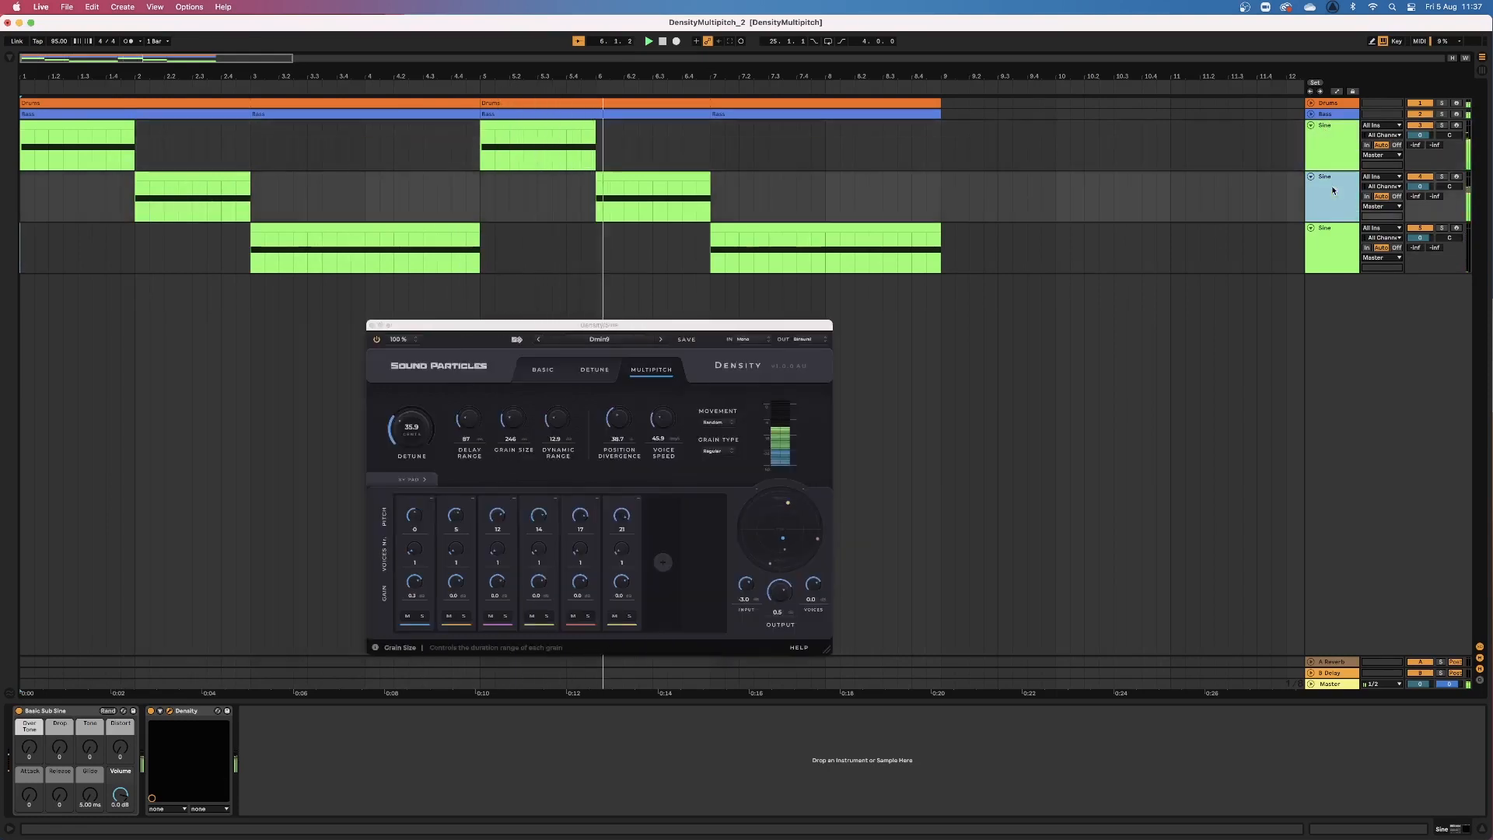
left_click(1344, 232)
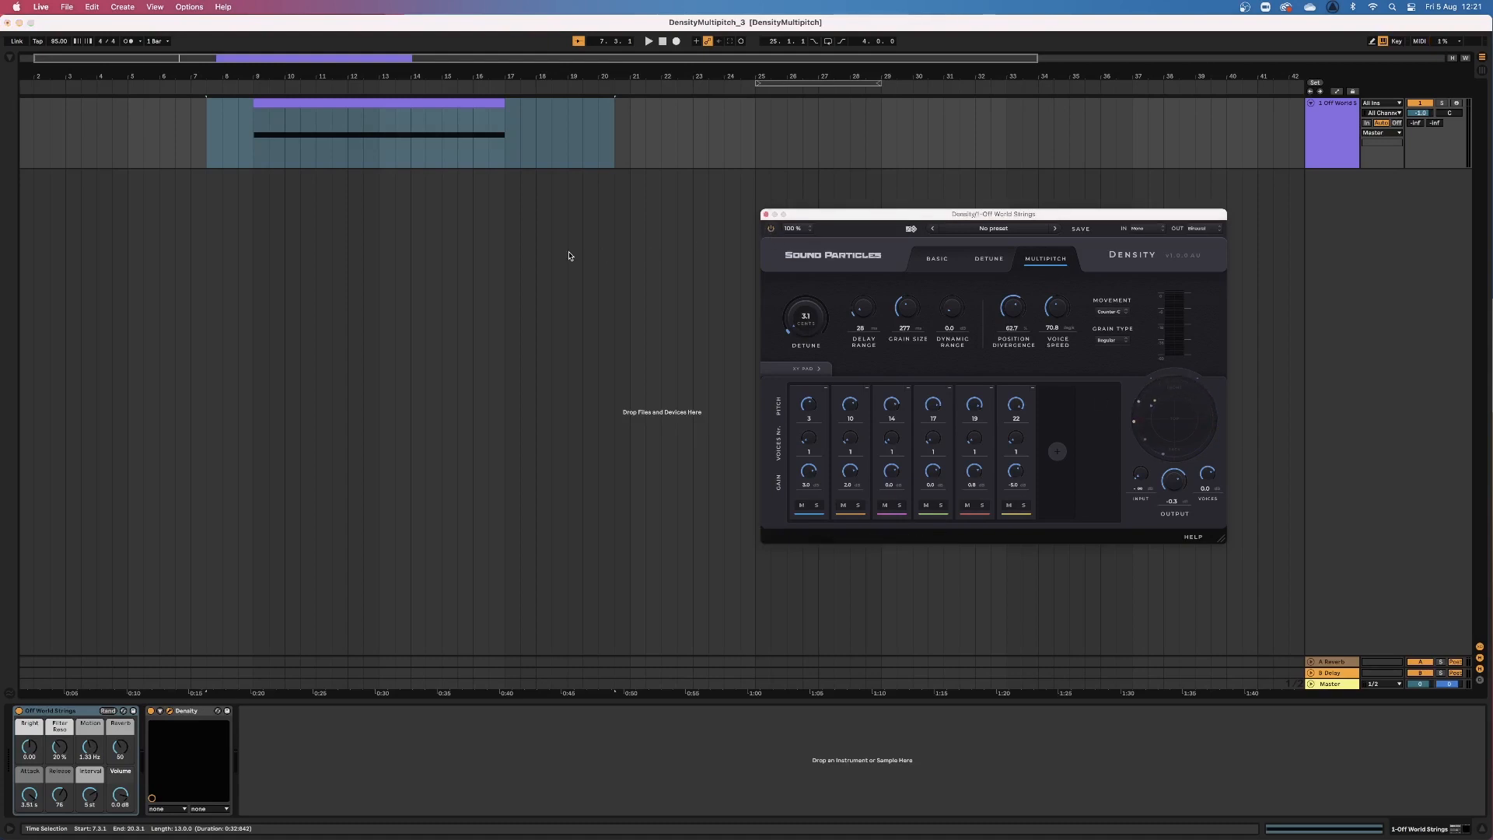
Play the Off World Strings clip, reveal the automation of Density's slot pitches, and replay the passage with Density active.
key("space")
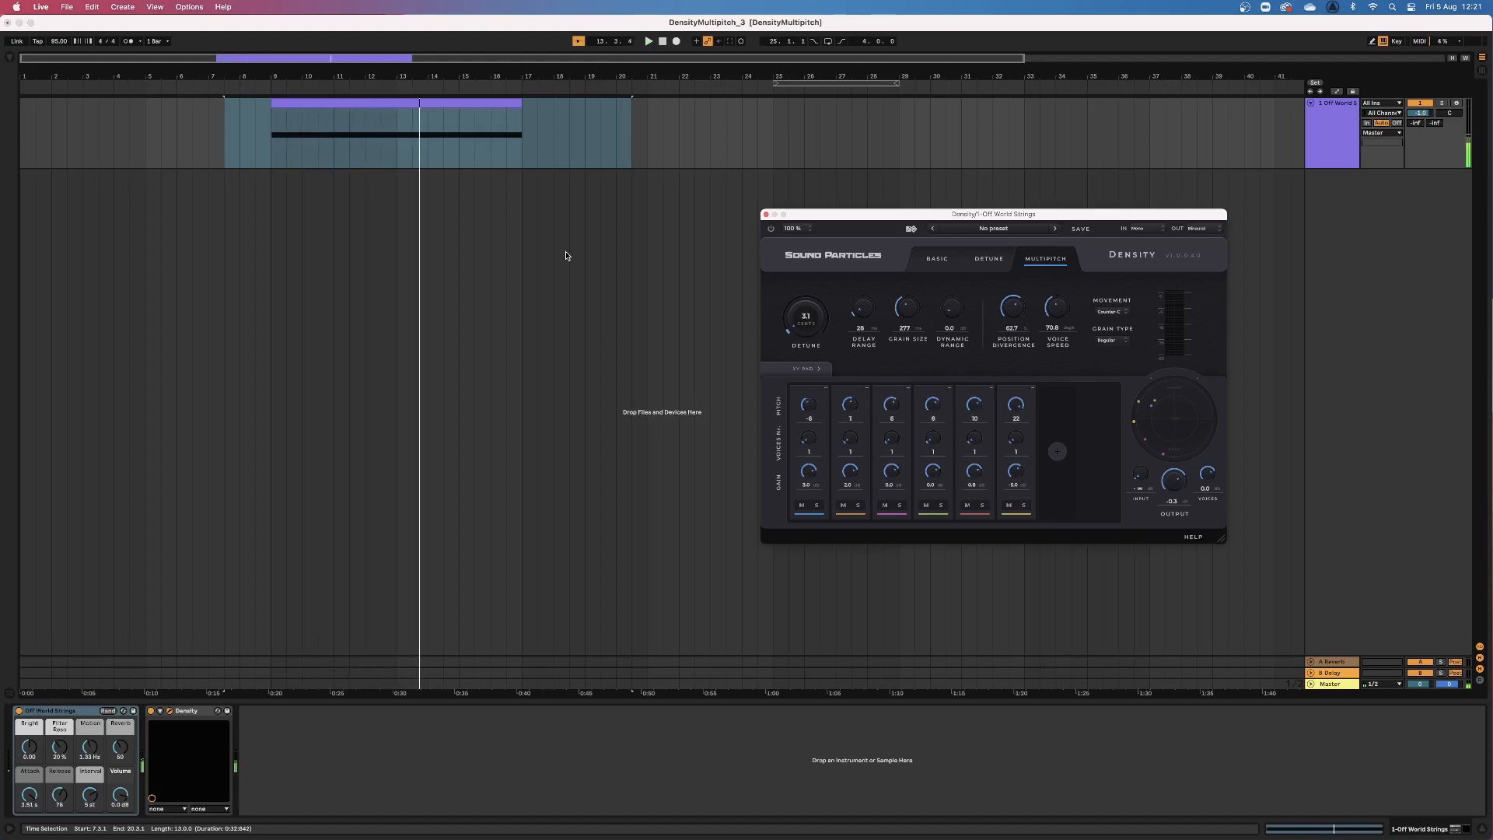
left_click(1336, 91)
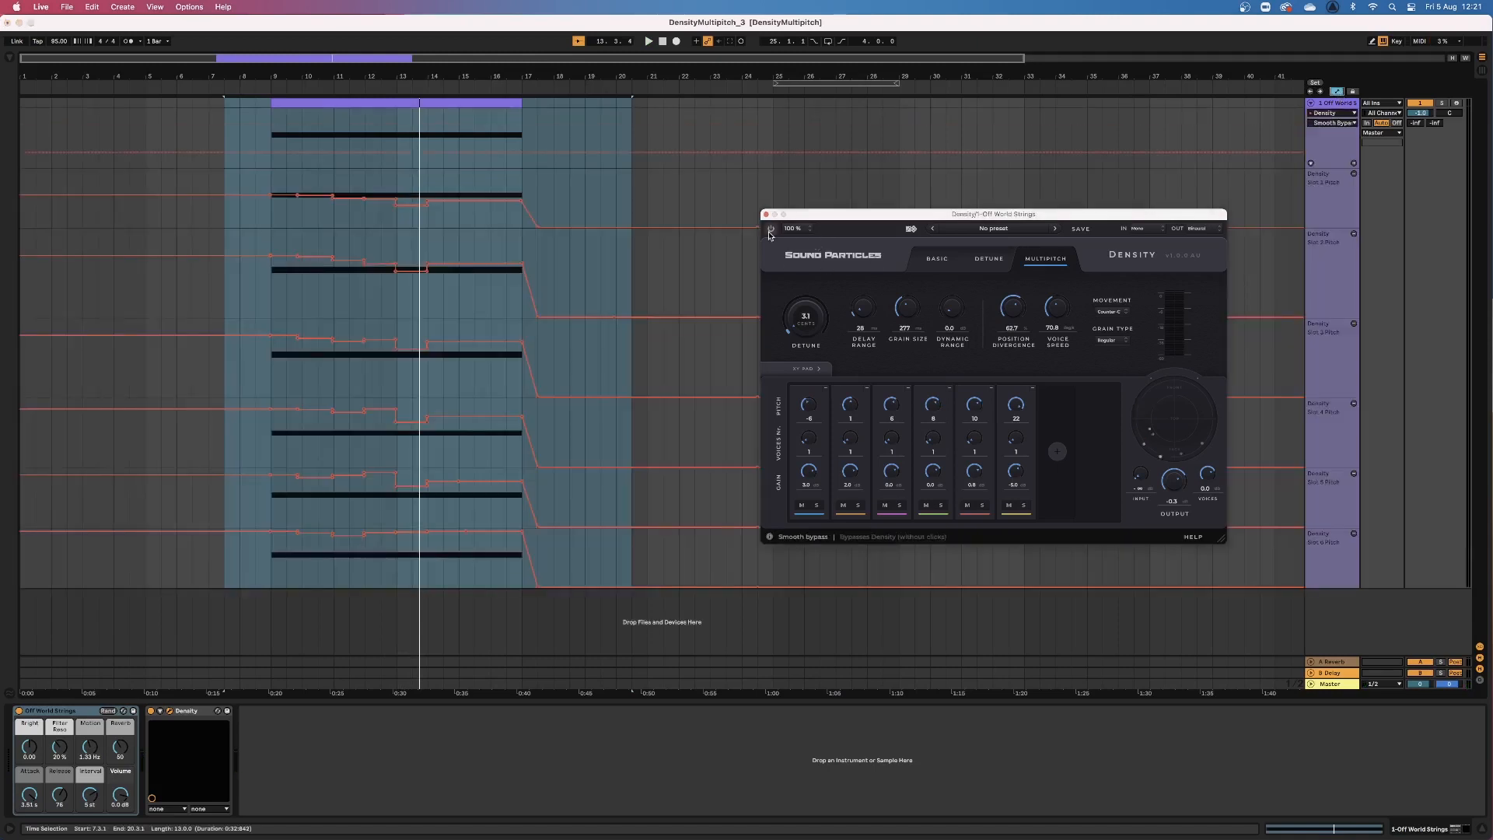
key("space")
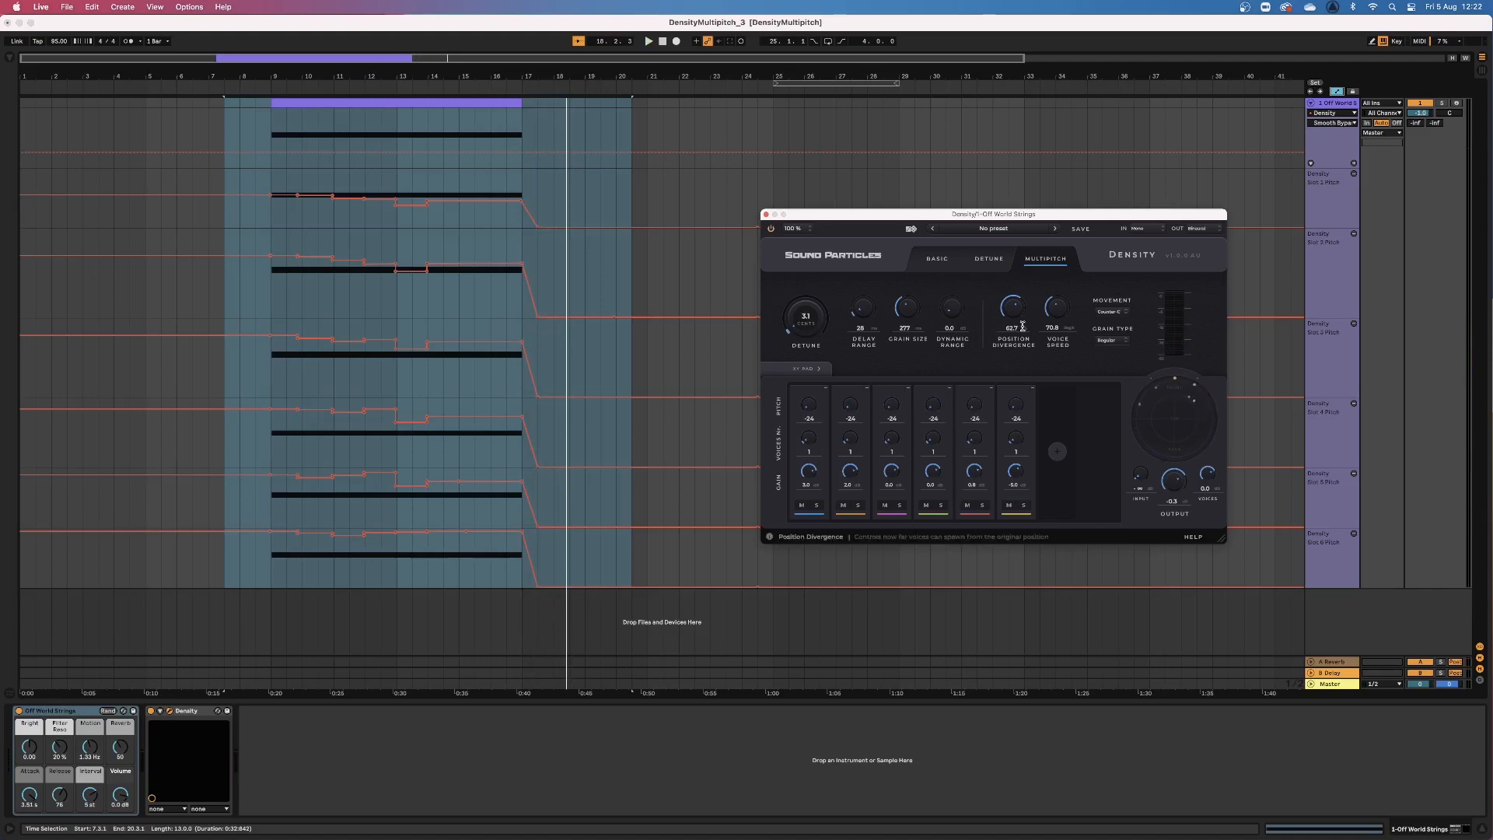
While the clip plays, set Density's Position Divergence to 70.7 and the voice counts of slots three to six to 2, 4, 3 and 4.
key("space")
key("space")
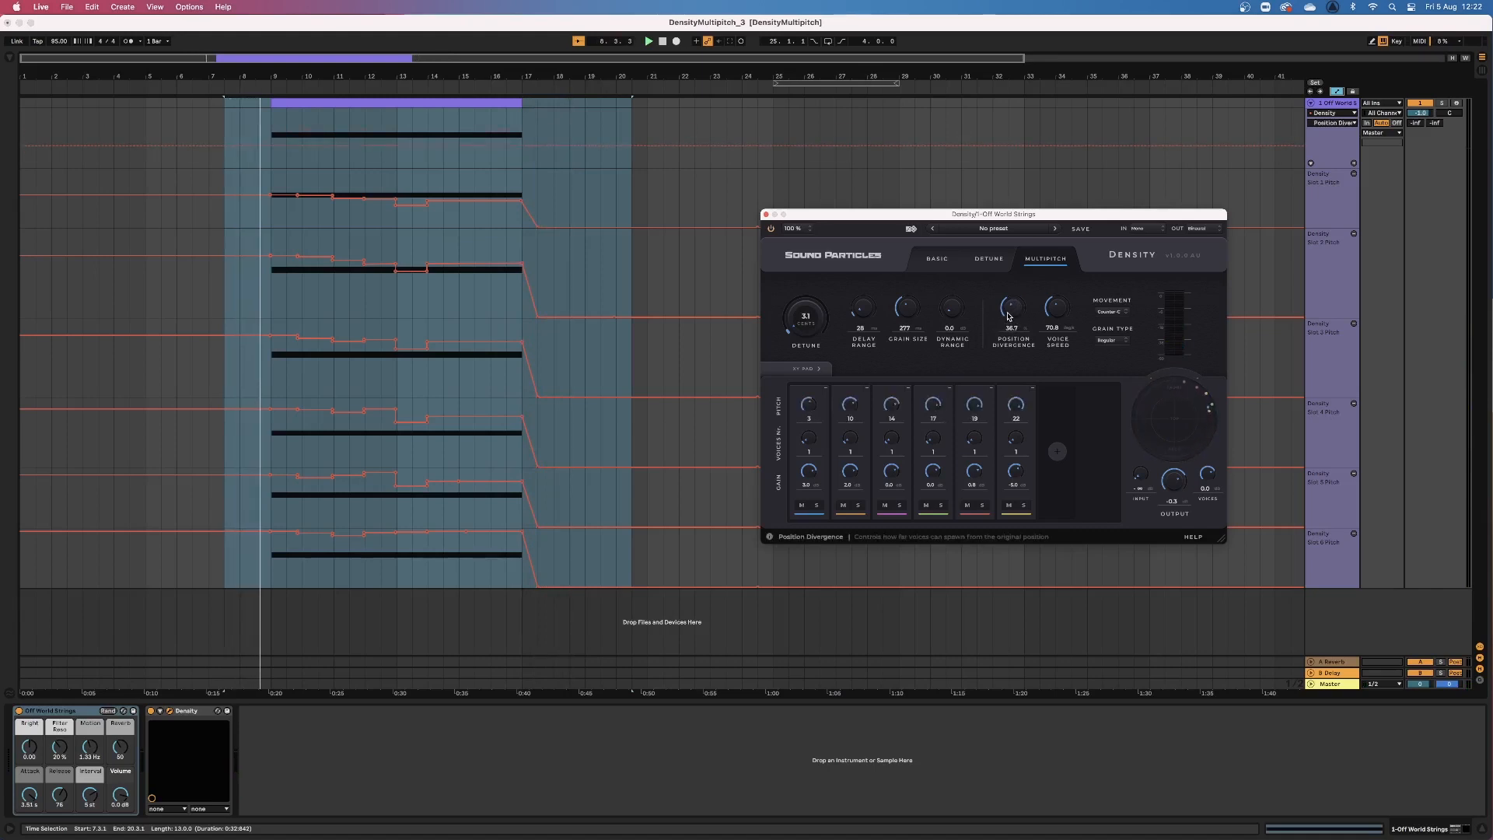
left_click_drag(1008, 315, 1021, 273)
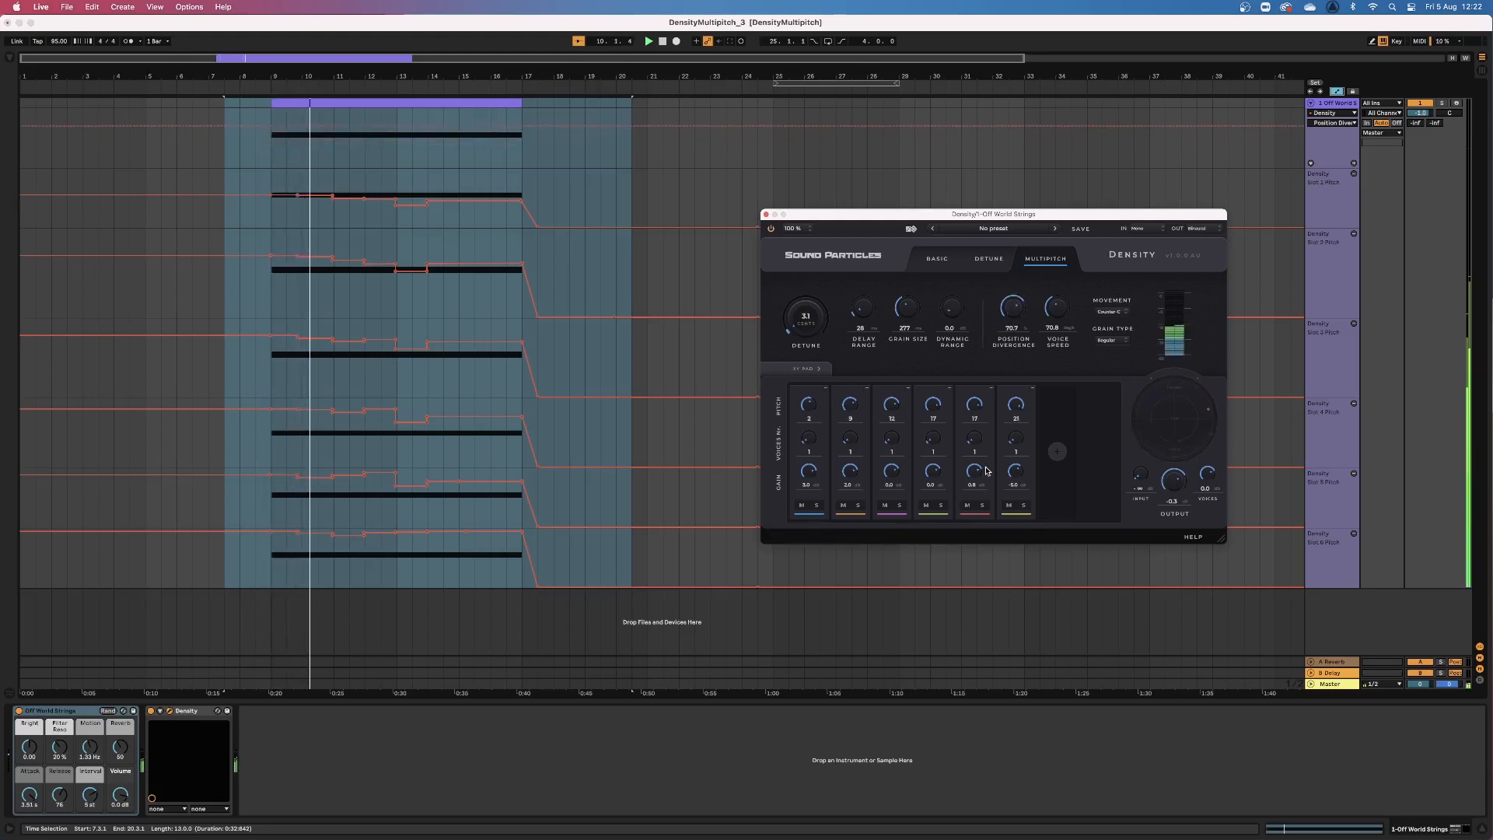
left_click(1015, 440)
left_click_drag(1015, 440, 891, 437)
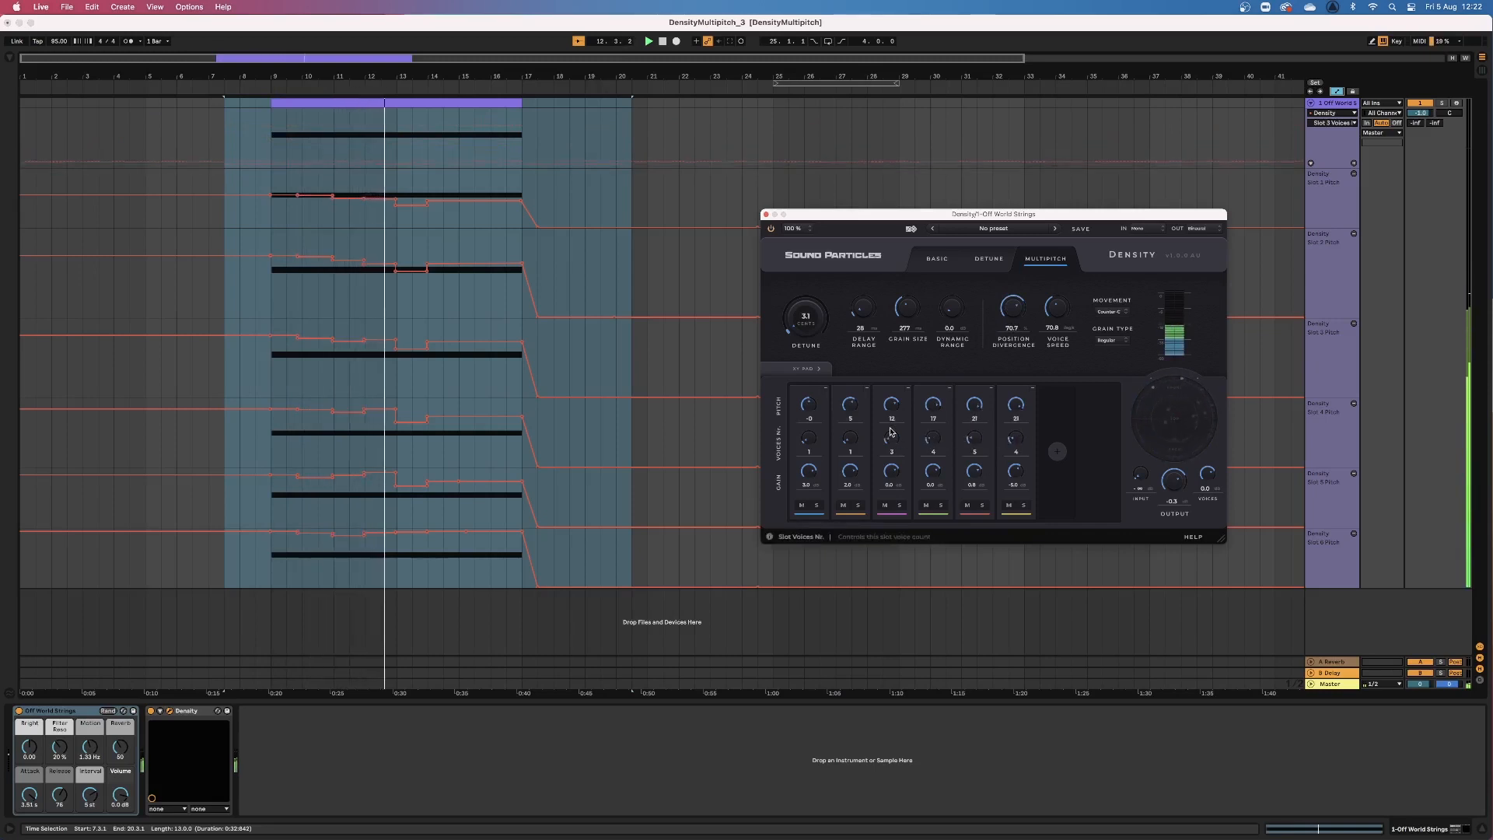
Raise Density's Voice Speed to 449.2 and its Position Divergence to 95.7 during playback.
left_click_drag(1051, 321, 1063, 276)
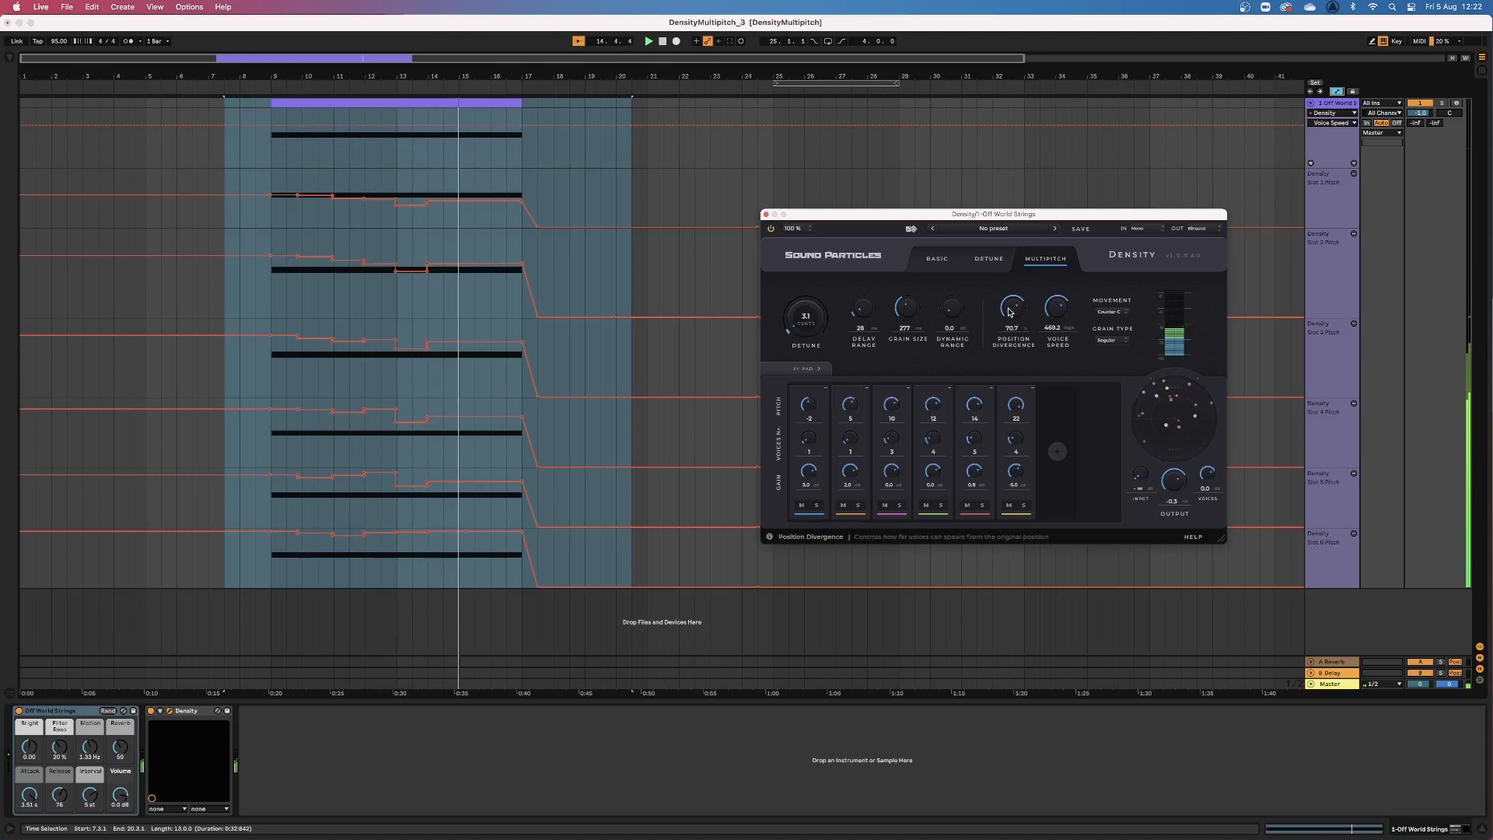
left_click_drag(1014, 312, 1020, 276)
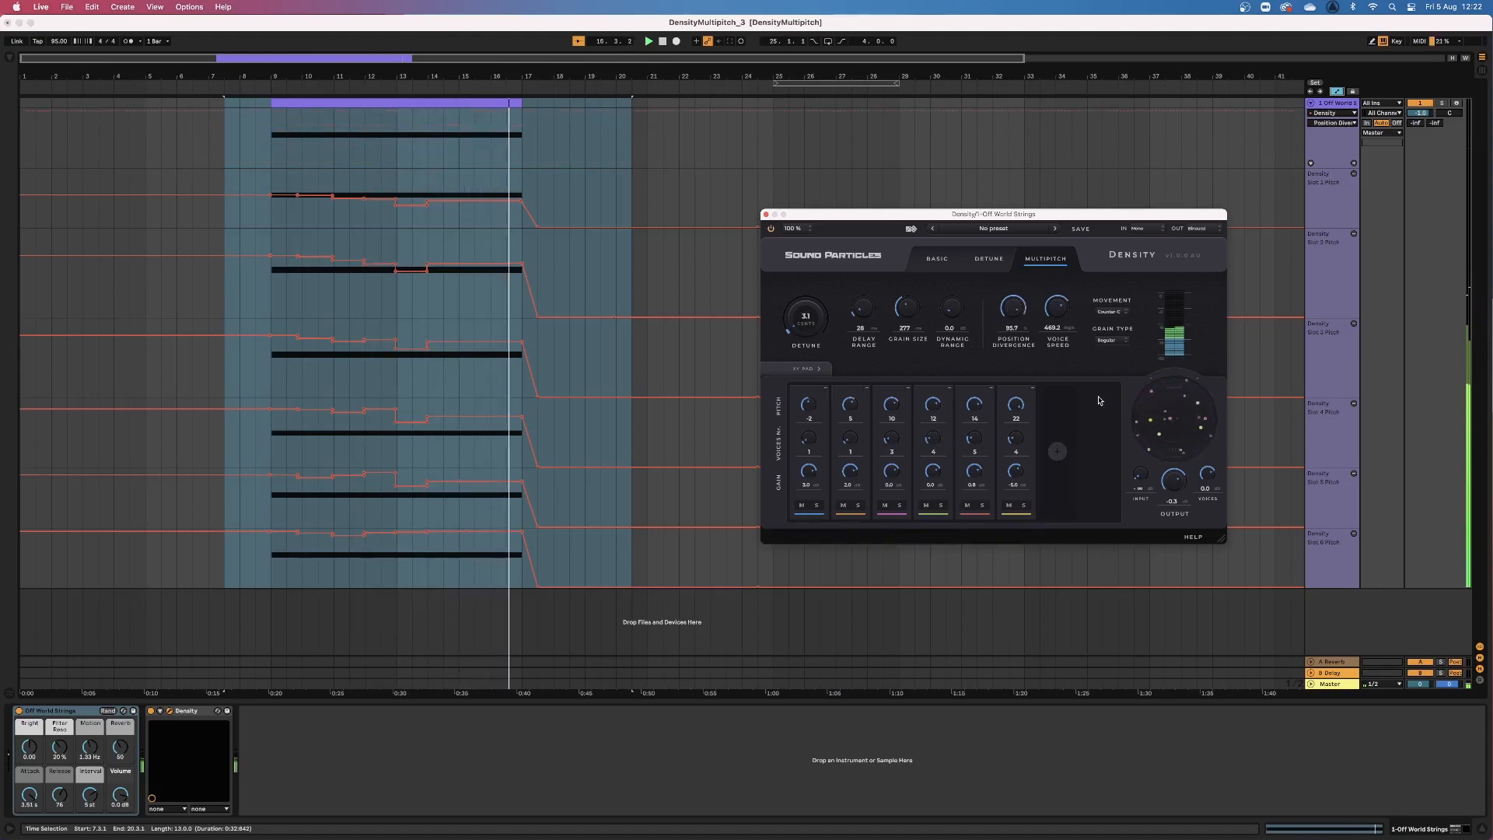